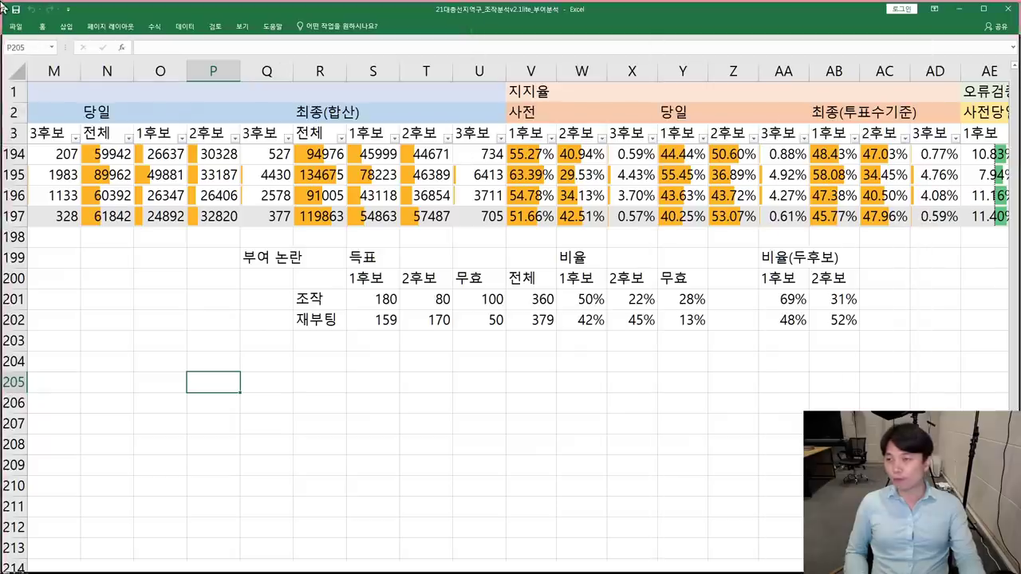
Review the 공주부여청양 district entry in row 197, including its district name and candidate columns
click(476, 403)
click(385, 341)
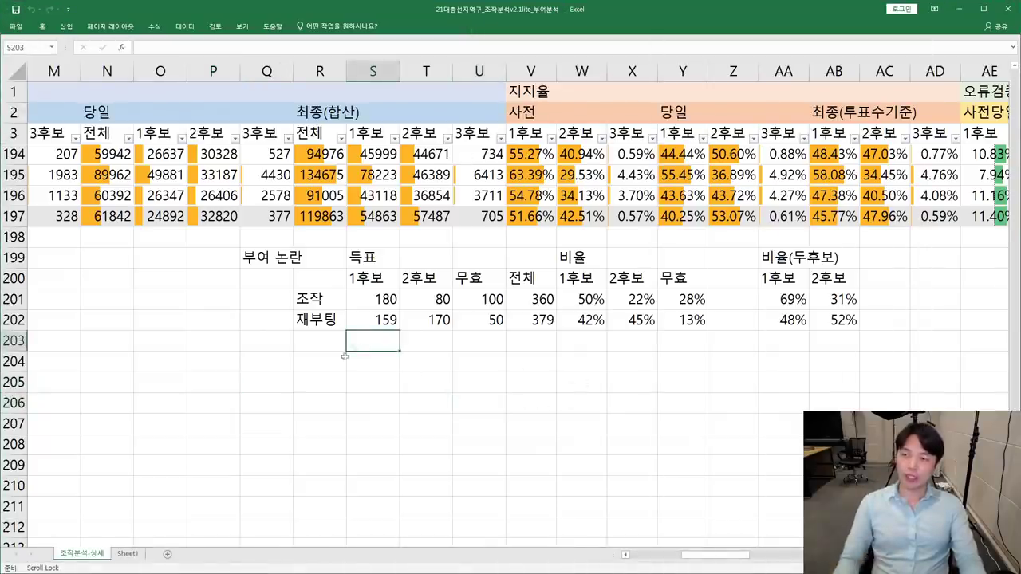
scroll(386, 341, up, 3)
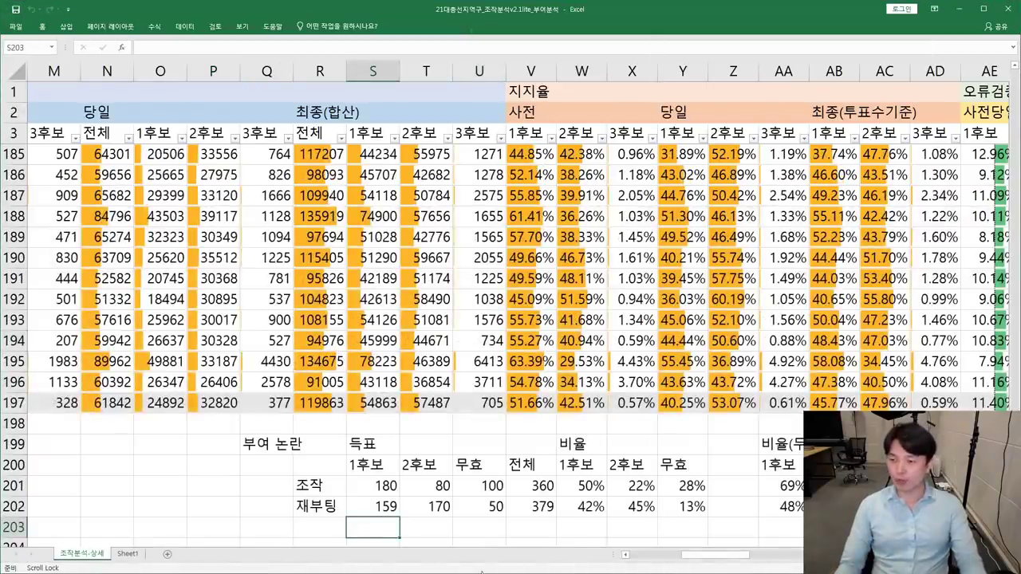
drag(694, 555, 638, 555)
click(96, 403)
click(156, 405)
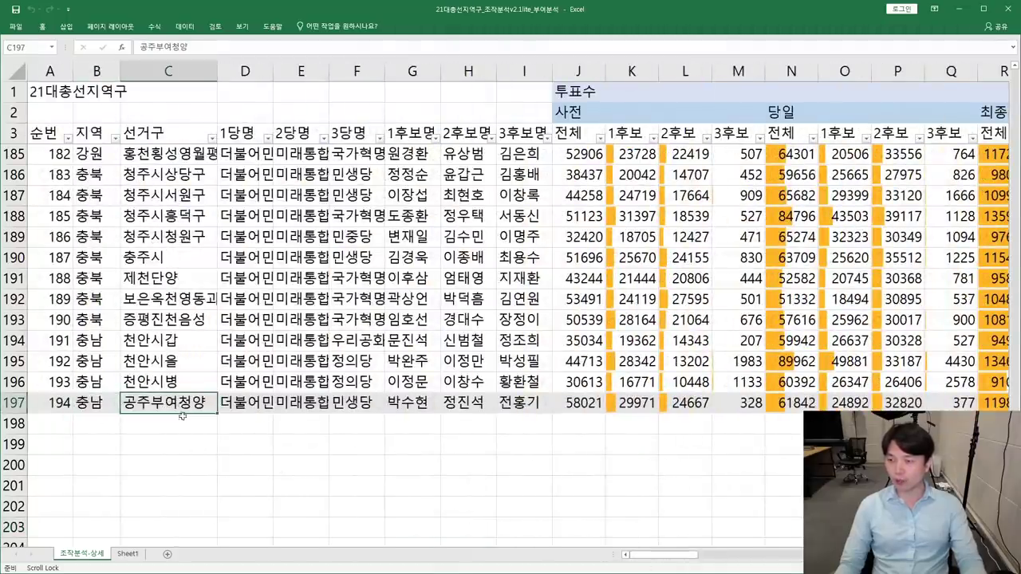
mouse_move(692, 556)
mouse_down()
mouse_move(798, 557)
mouse_move(692, 558)
mouse_up()
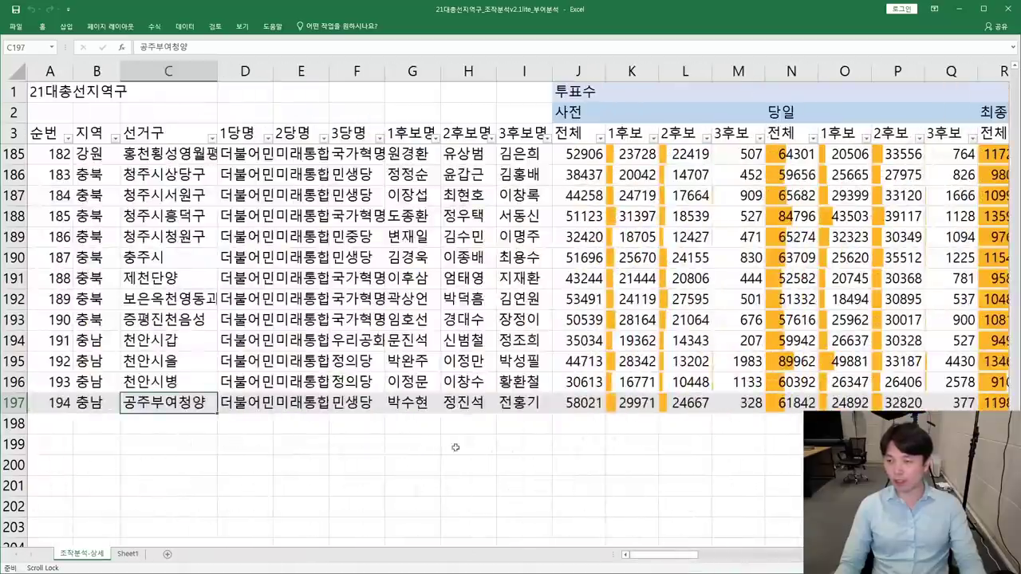
click(444, 445)
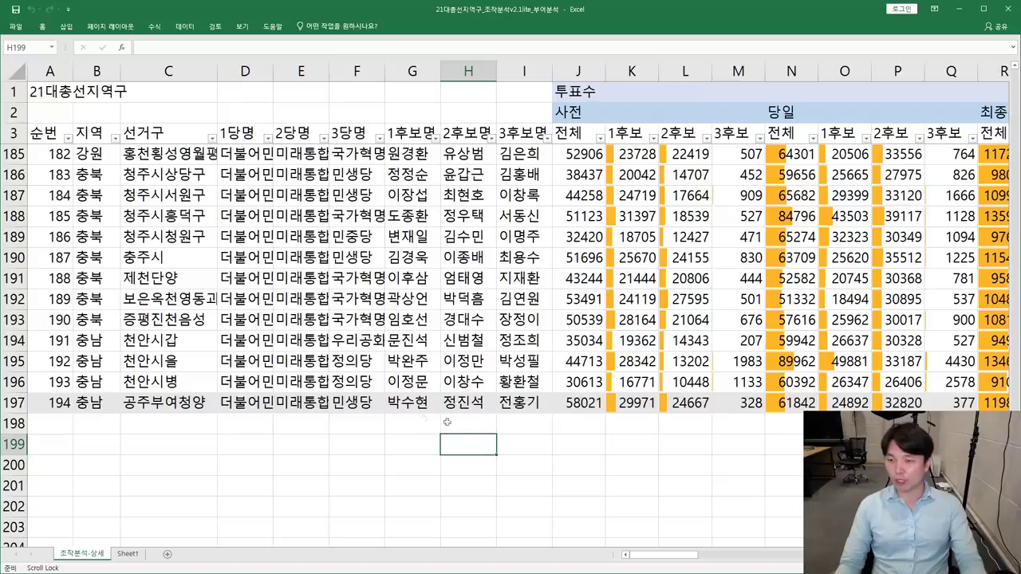
click(396, 405)
click(499, 445)
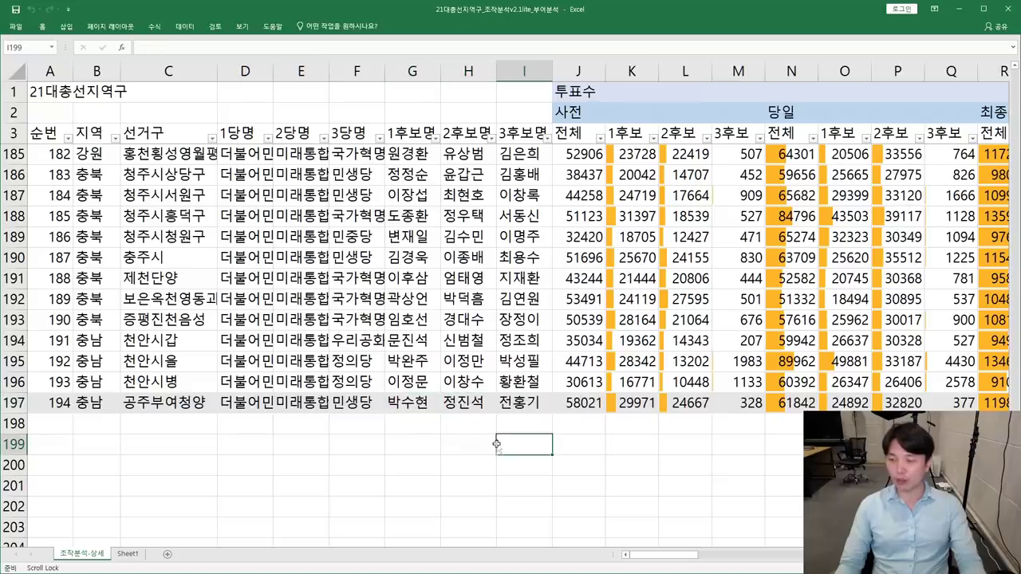
Inspect the 부여 논란 table below the district data, comparing its 조작 and 재부팅 rows
mouse_move(678, 558)
mouse_down()
mouse_move(722, 560)
mouse_move(696, 558)
mouse_up()
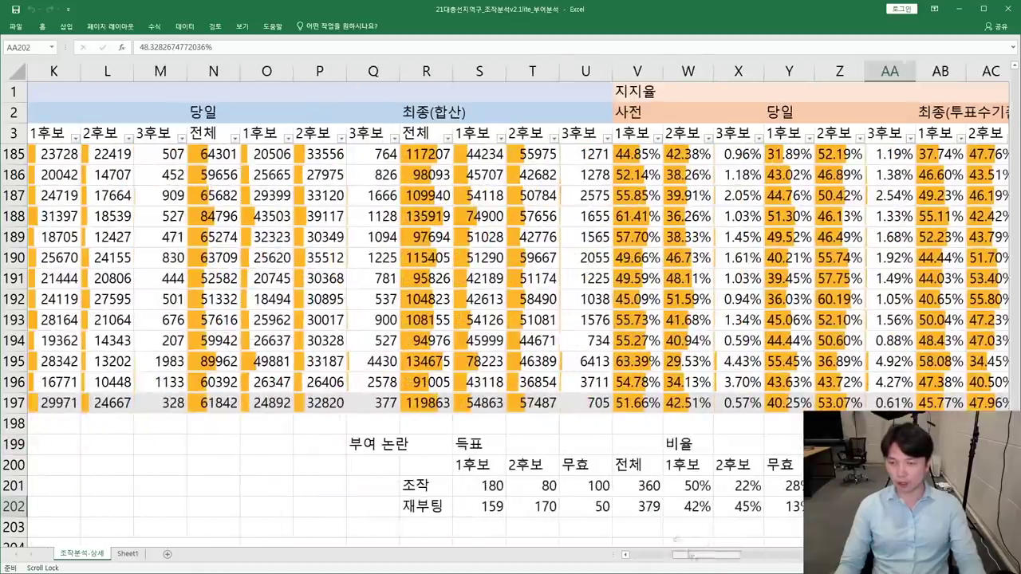
click(485, 489)
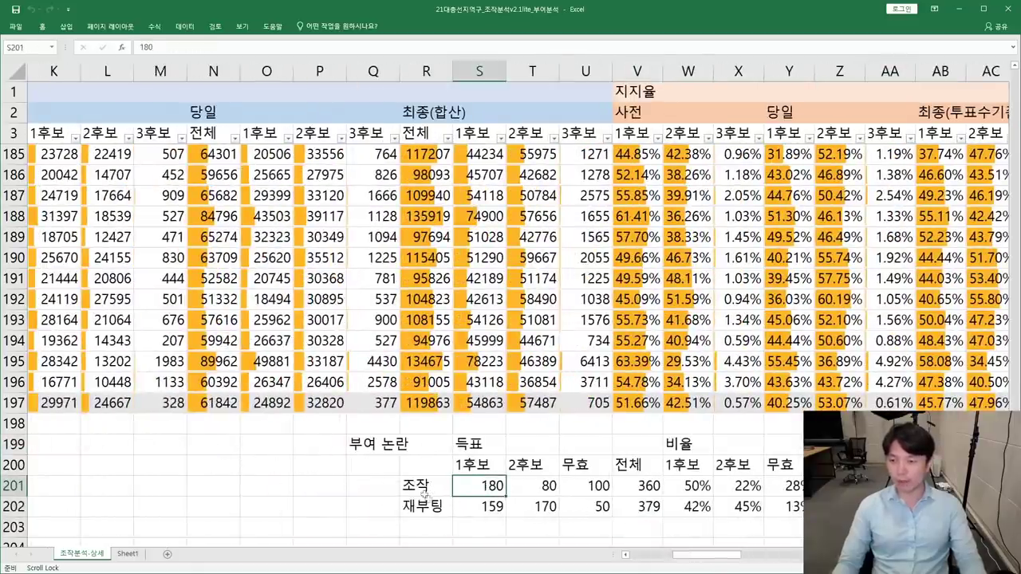
scroll(604, 484, down, 2)
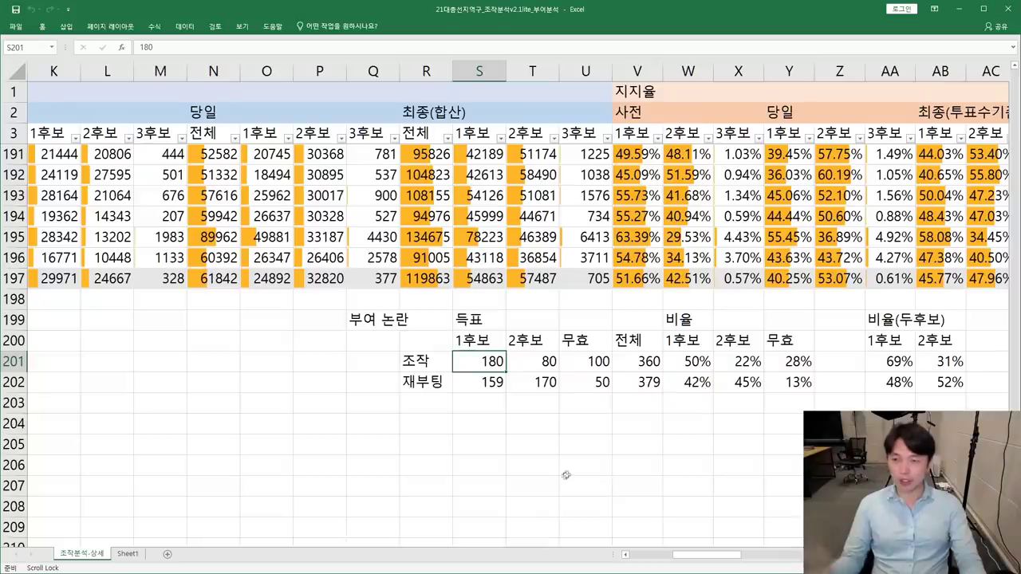
ctrl+scroll(563, 475, up, 1)
drag(704, 555, 717, 555)
click(514, 479)
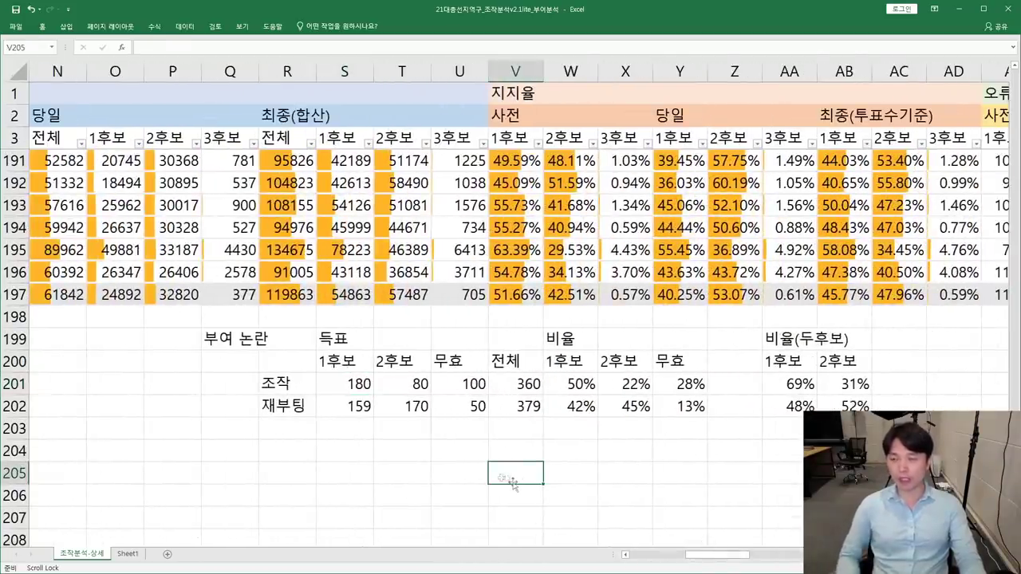
click(288, 386)
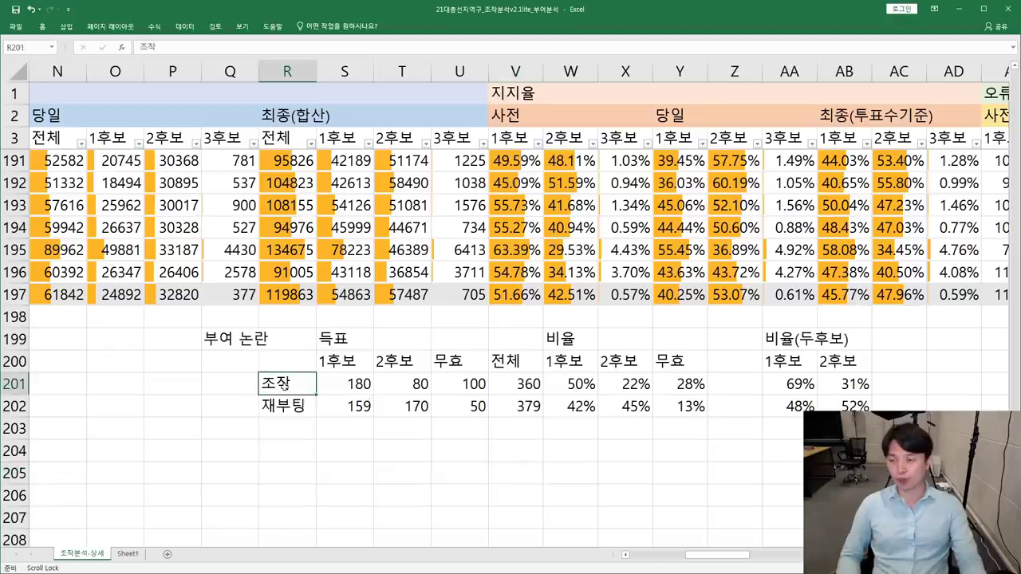
mouse_move(294, 386)
mouse_down()
mouse_move(664, 384)
mouse_move(292, 387)
mouse_up()
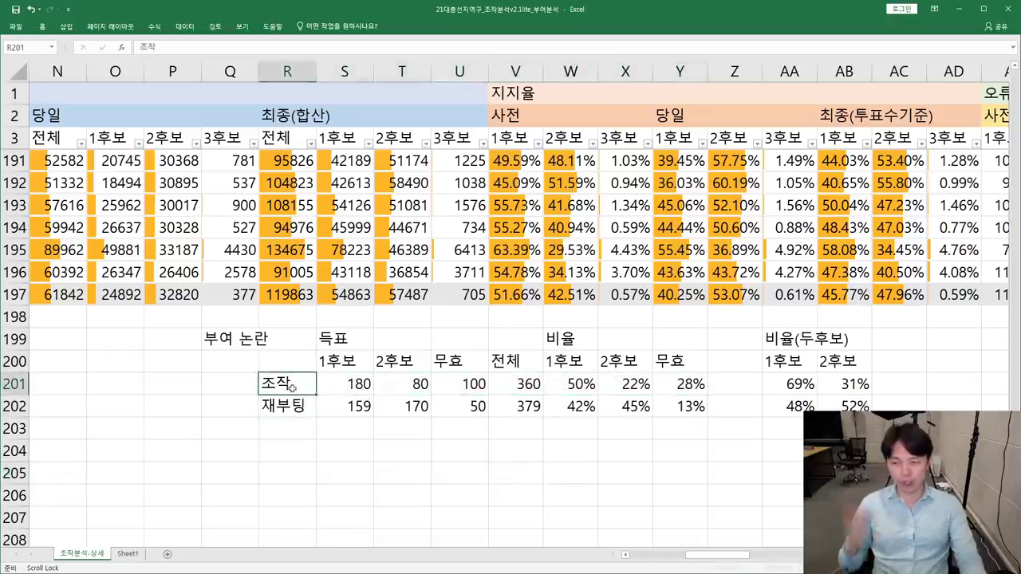
click(289, 407)
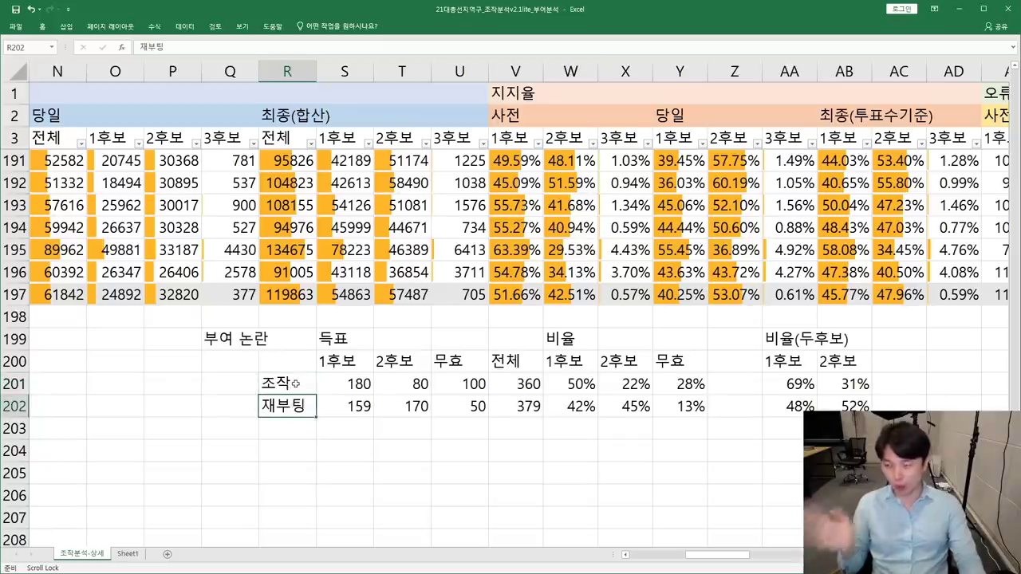
click(295, 384)
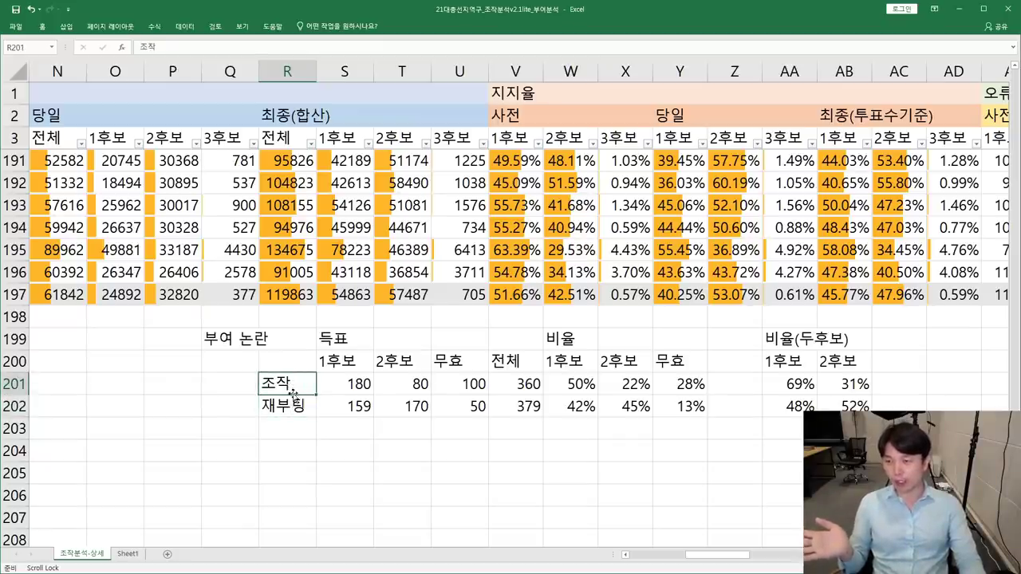
key(Down)
Examine the 조작 row's 득표 counts for both candidates and 무효 against the 전체 total in V201
drag(295, 384, 505, 390)
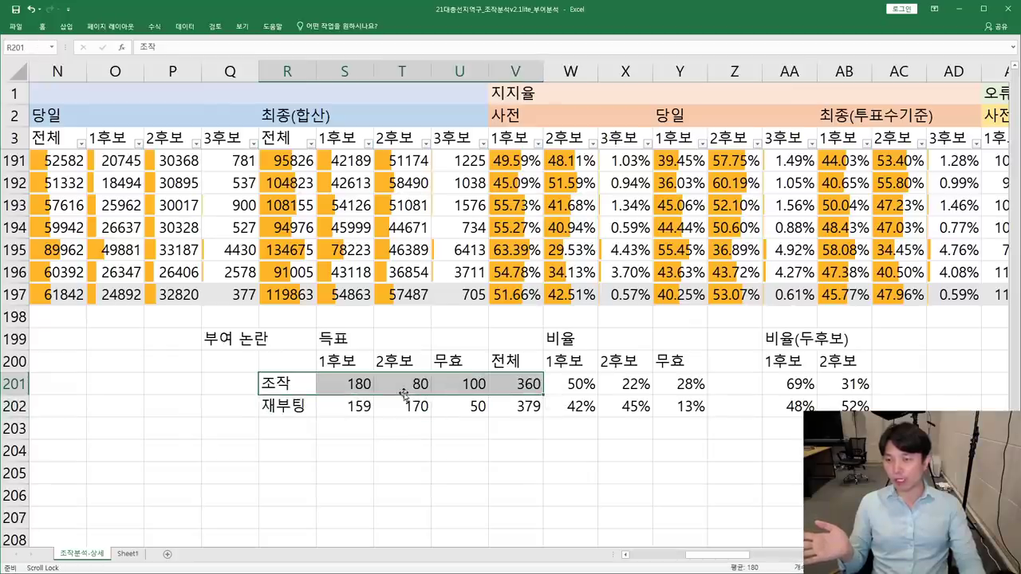
click(338, 387)
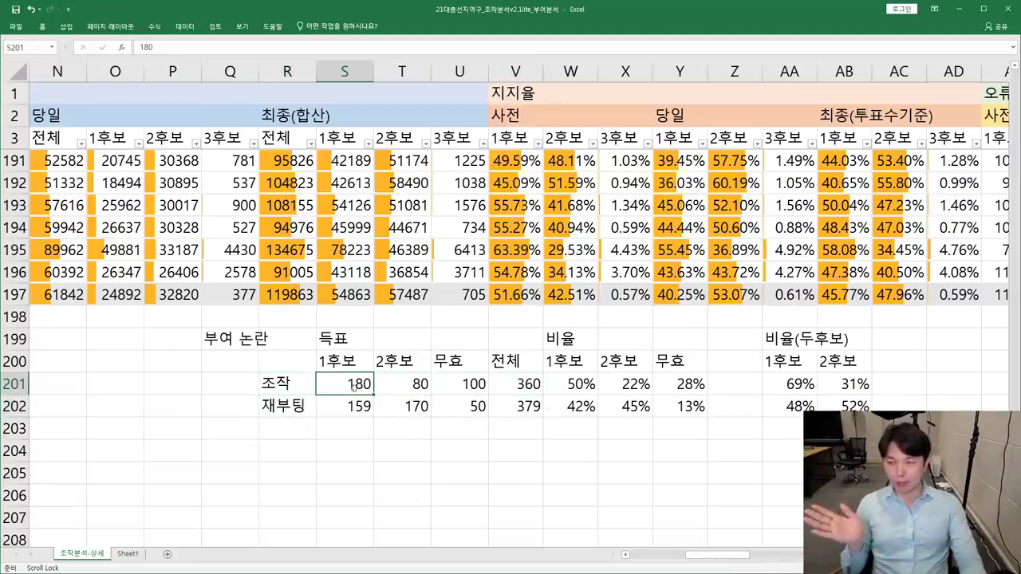
click(405, 388)
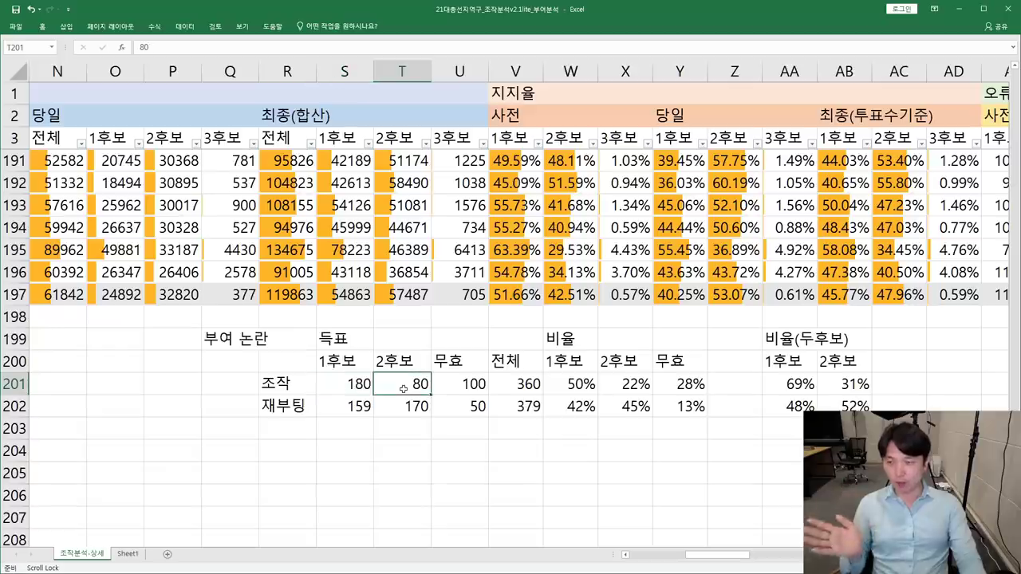
click(474, 390)
click(513, 385)
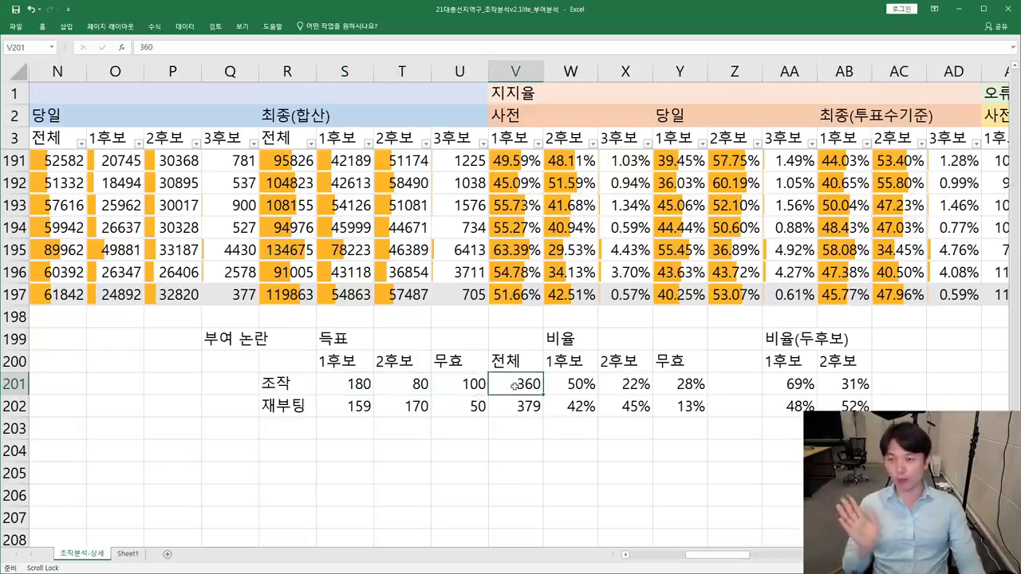
drag(351, 384, 472, 385)
click(516, 385)
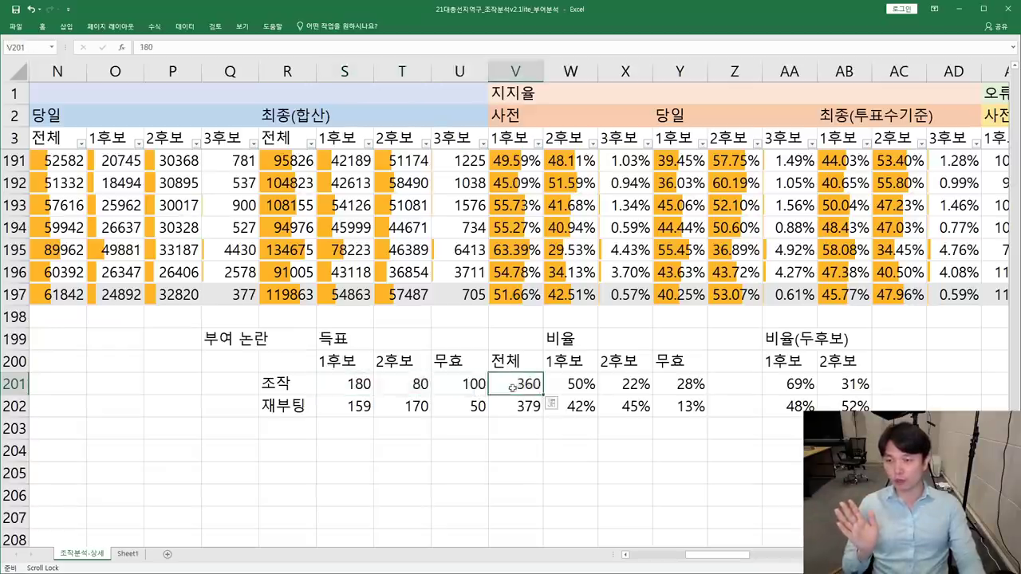
drag(351, 385, 471, 385)
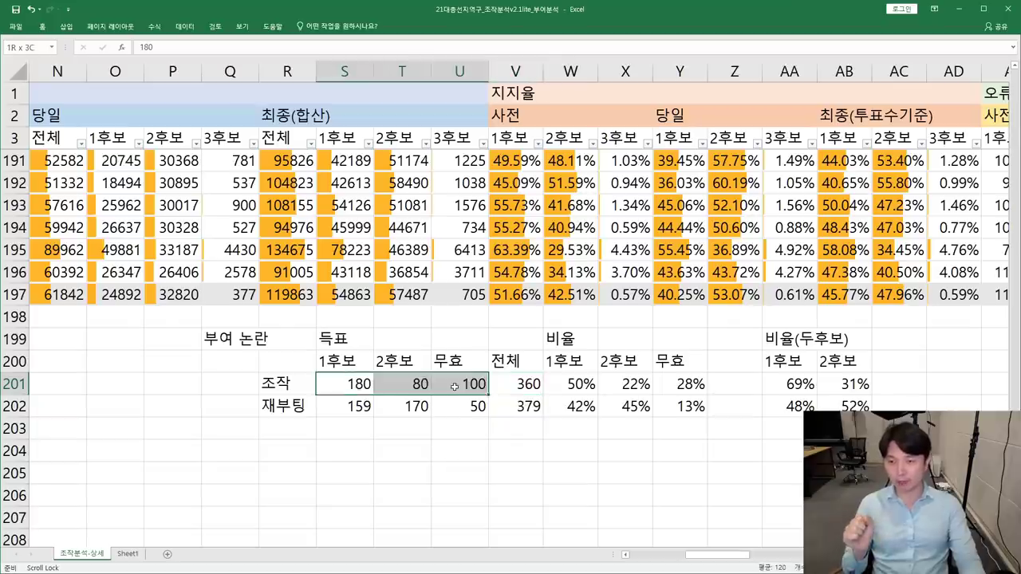
click(515, 386)
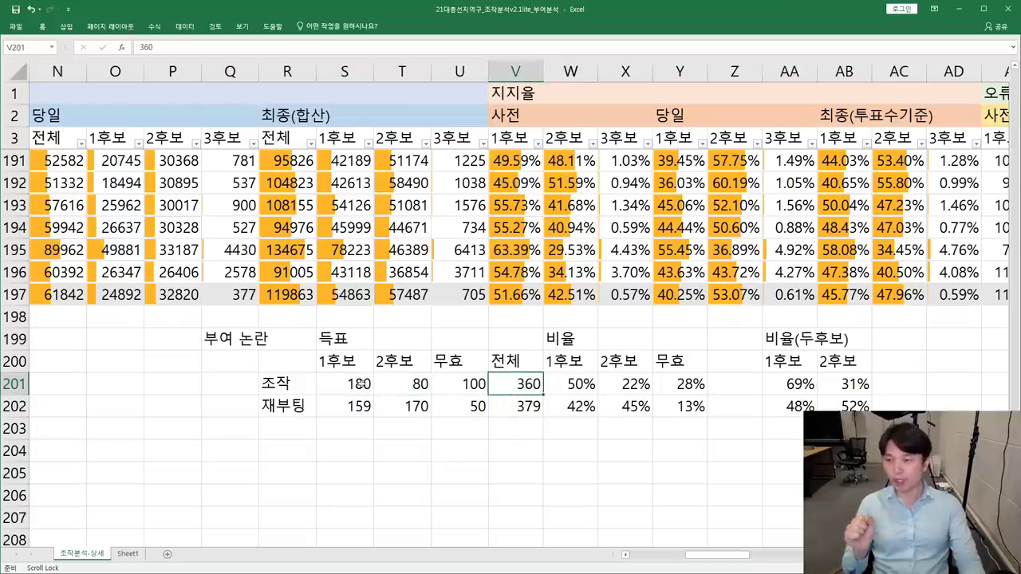
Examine the 조작 row's 비율 values in W201:Y201 and its two-candidate 비율(두후보) values in AA201:AB201
click(572, 384)
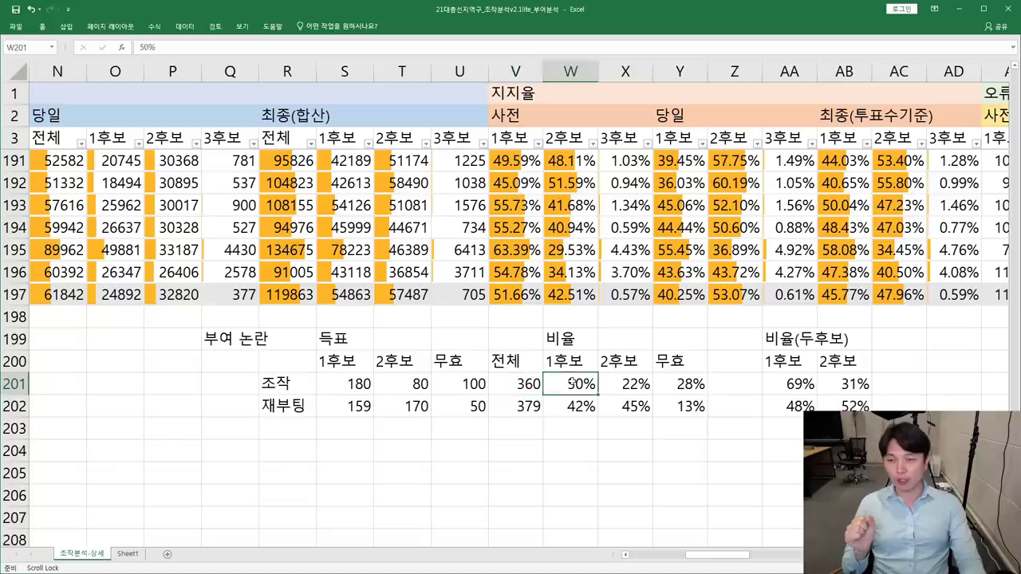
click(615, 383)
click(691, 386)
drag(576, 382, 667, 384)
click(575, 385)
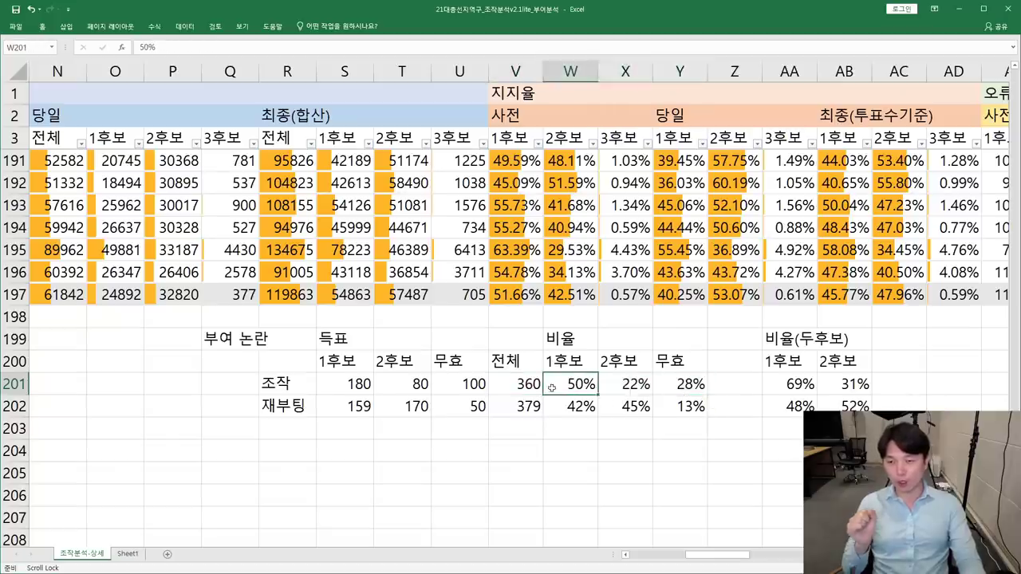
click(618, 389)
click(674, 390)
click(780, 398)
click(679, 386)
click(733, 390)
drag(785, 389, 846, 386)
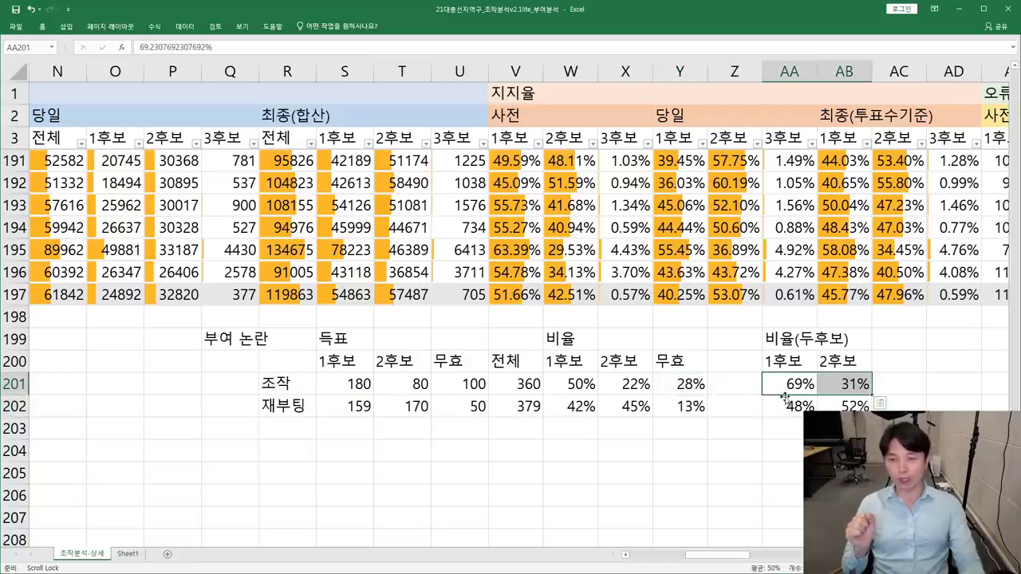
click(860, 392)
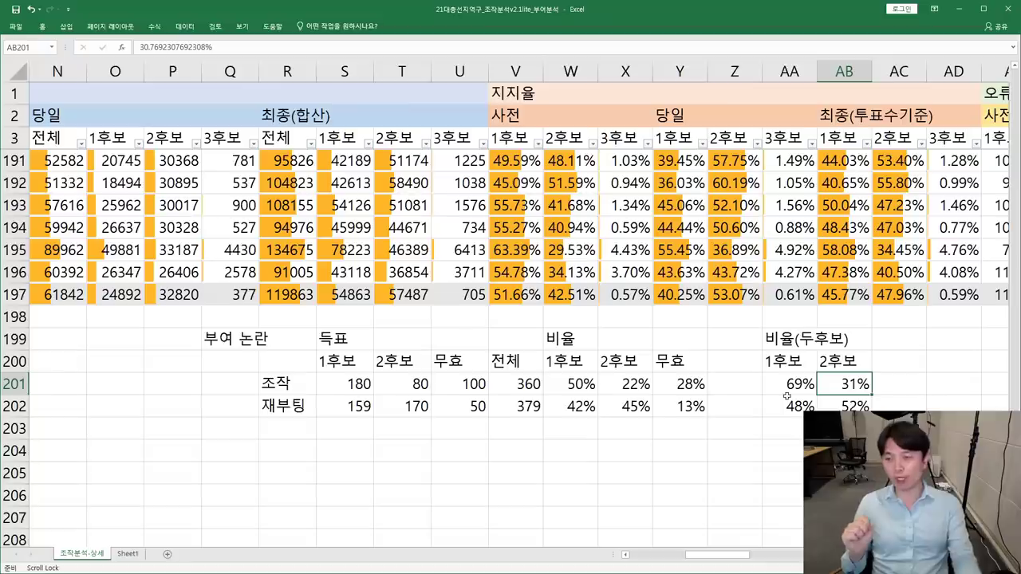
Examine the 재부팅 row's 득표 counts for both candidates, 무효 and the 전체 total in S202:V202
click(296, 407)
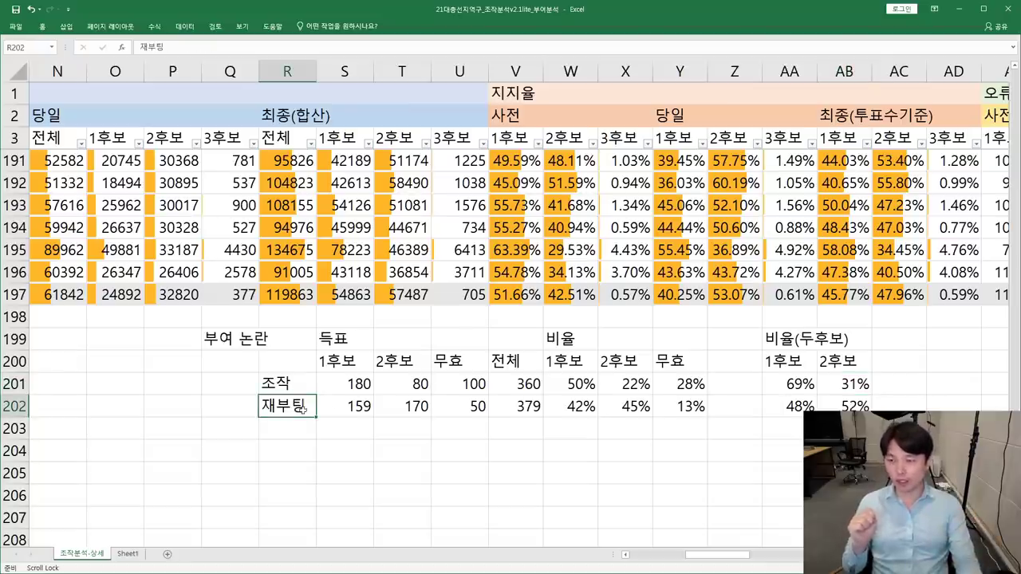
click(353, 408)
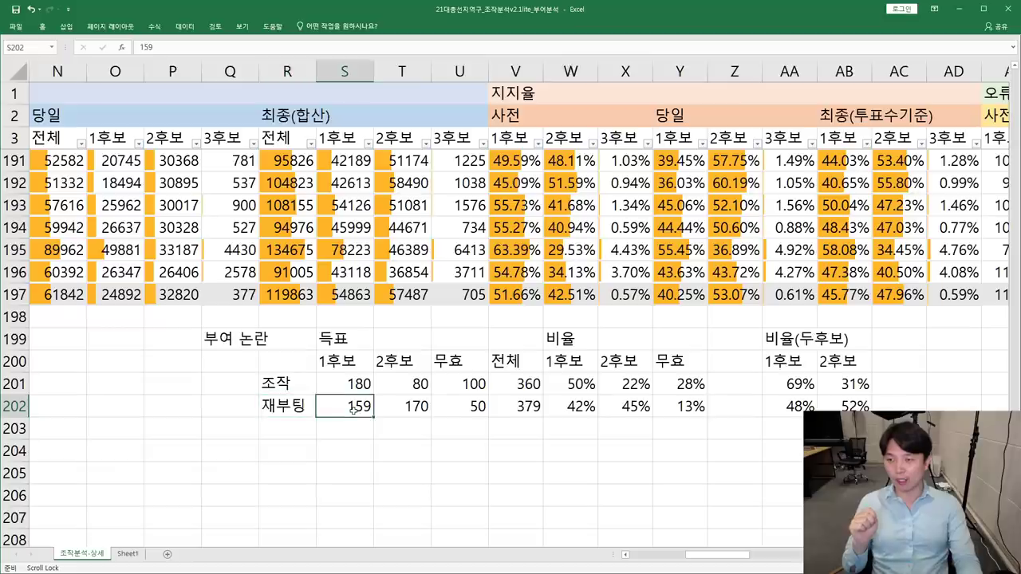
click(400, 411)
click(471, 405)
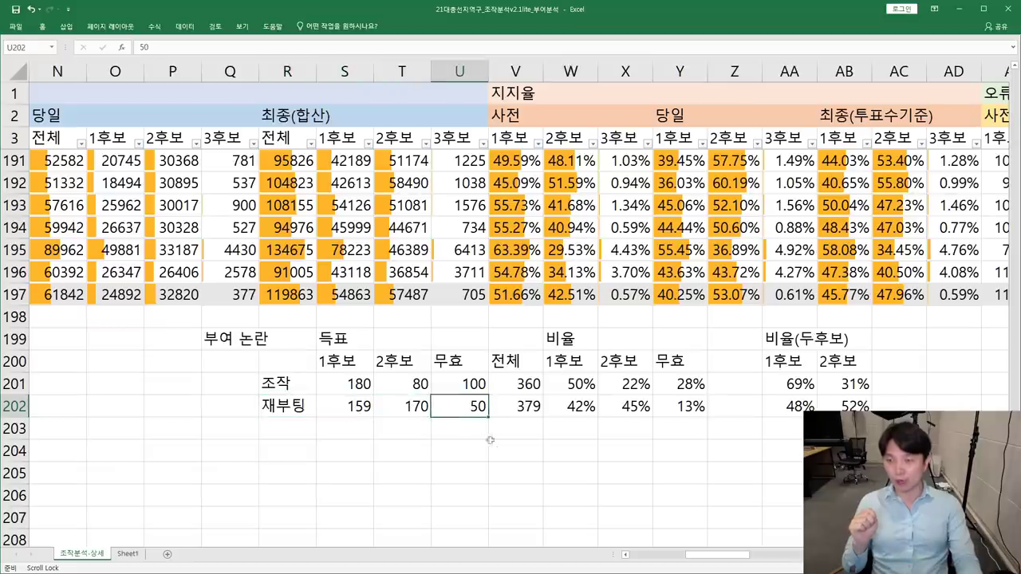
click(535, 408)
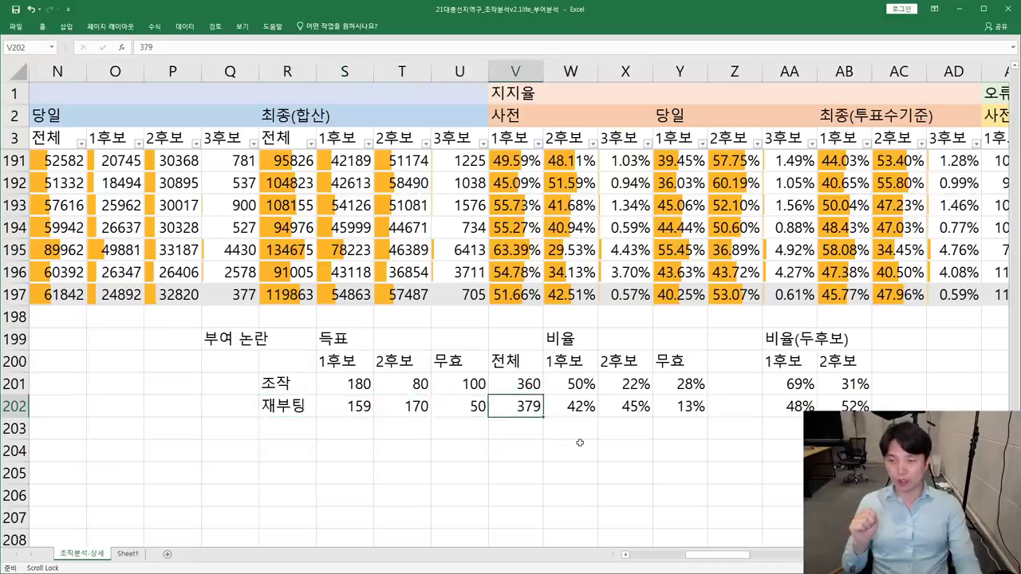
Examine the 재부팅 row's candidate 비율 values and its two-candidate 비율(두후보) values in AA202:AB202
click(580, 443)
drag(589, 411, 626, 408)
click(626, 408)
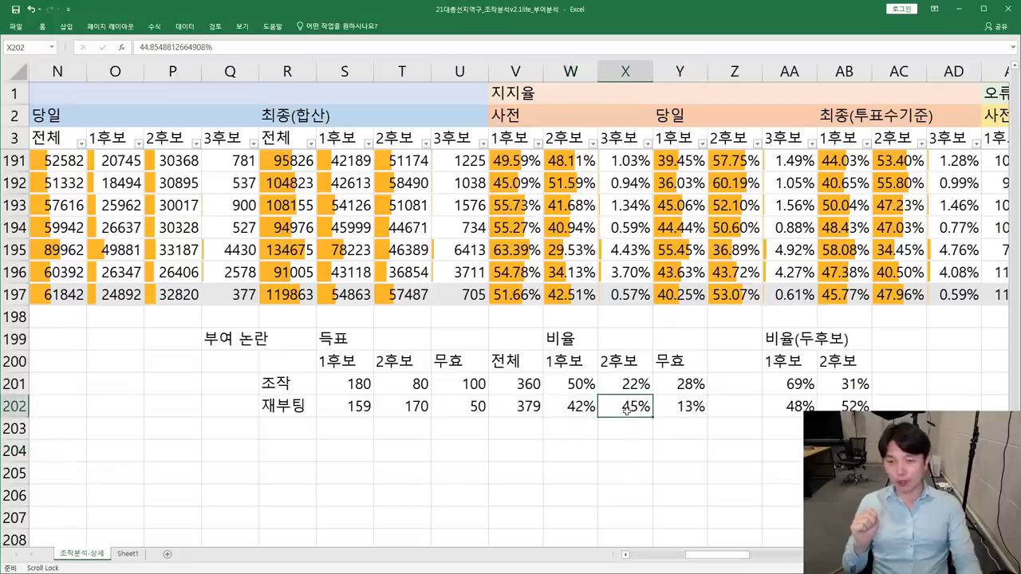
click(751, 421)
drag(789, 411, 846, 409)
click(794, 431)
click(791, 411)
key(Right)
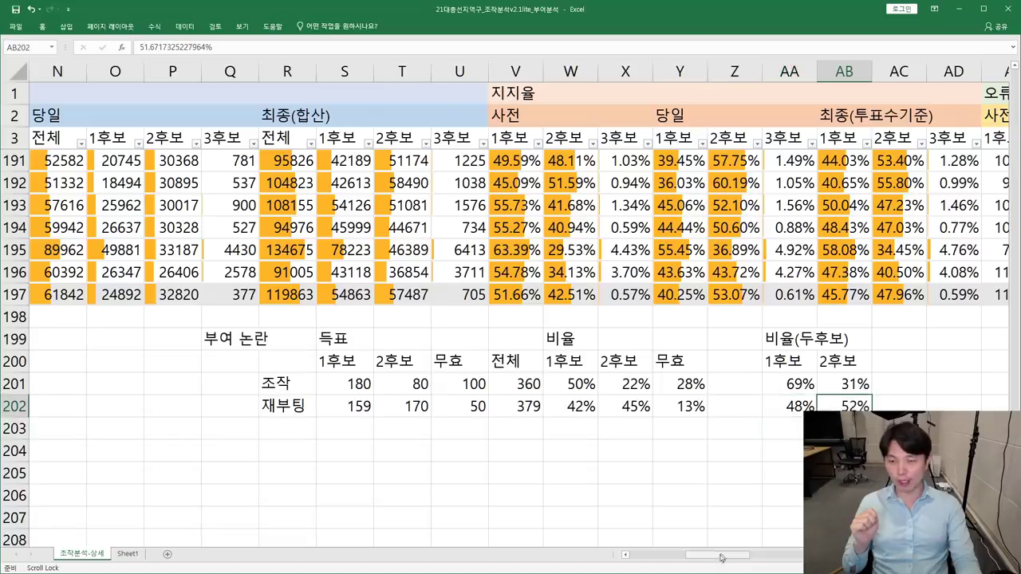
Compare row 197's 사전 지지율 in BG197:BH197 with the 비율(두후보) values of the 부여 논란 table
drag(721, 556, 792, 556)
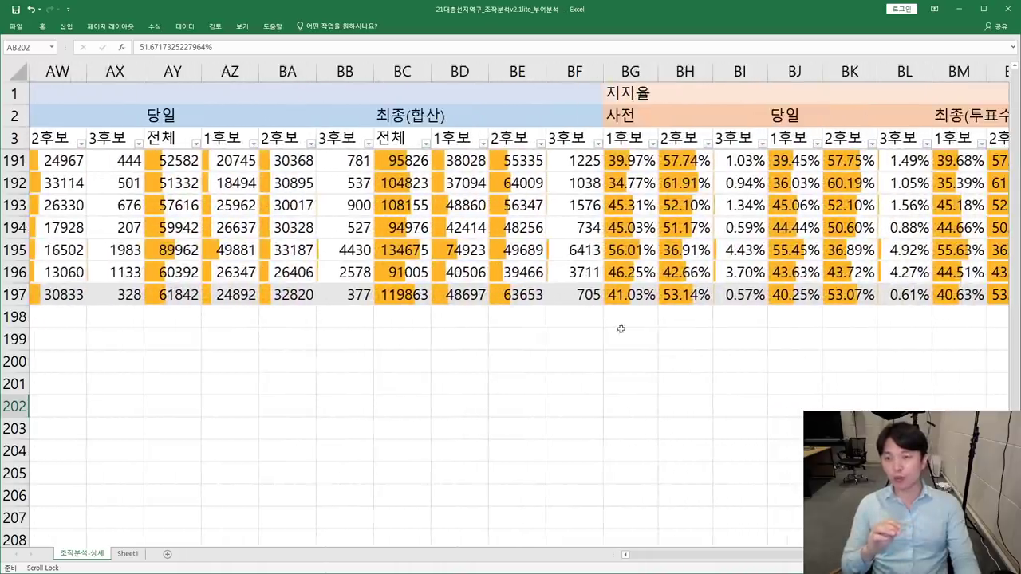
drag(615, 298, 686, 295)
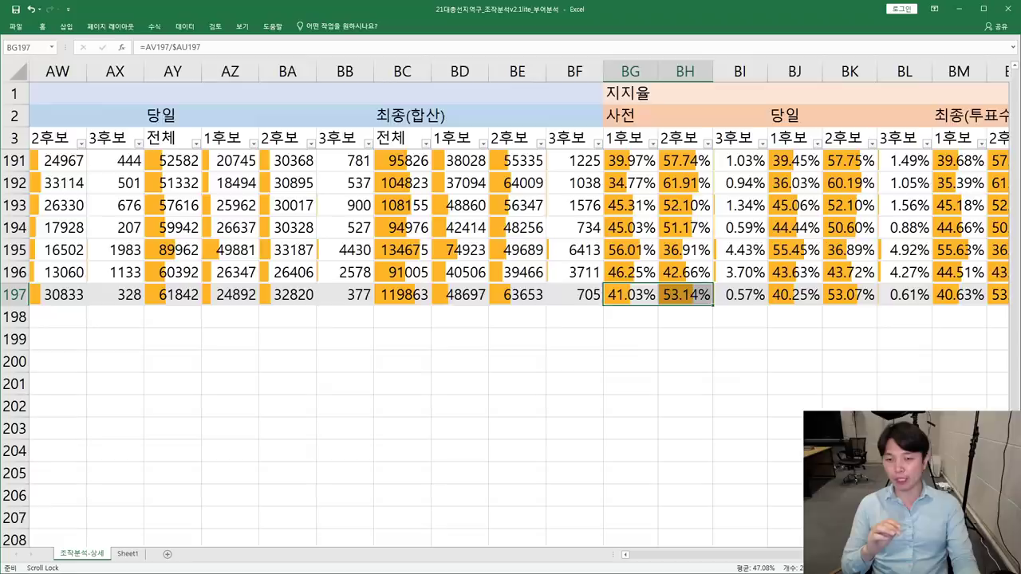
scroll(686, 295, left, 3)
scroll(256, 427, left, 15)
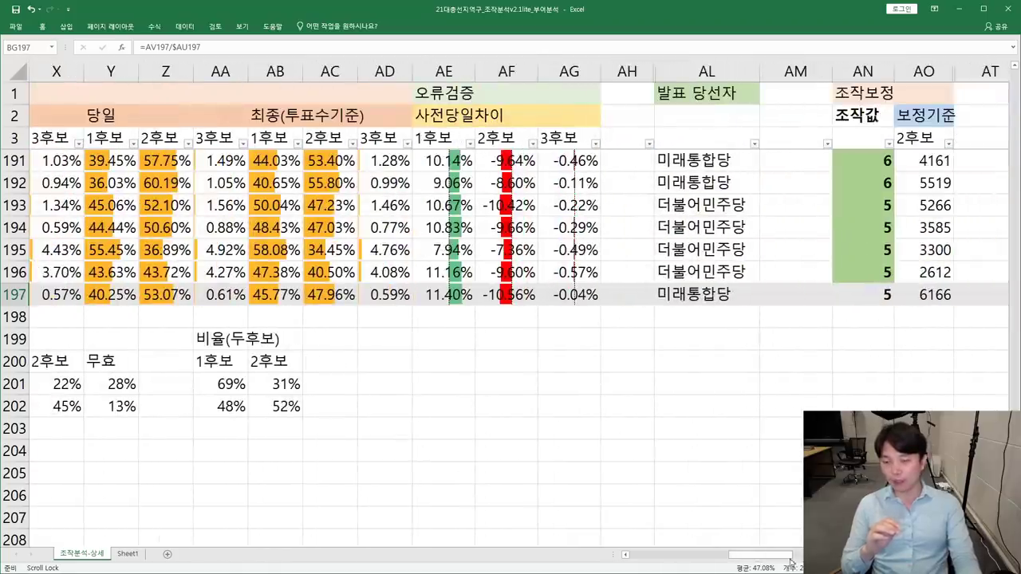
drag(239, 429, 267, 427)
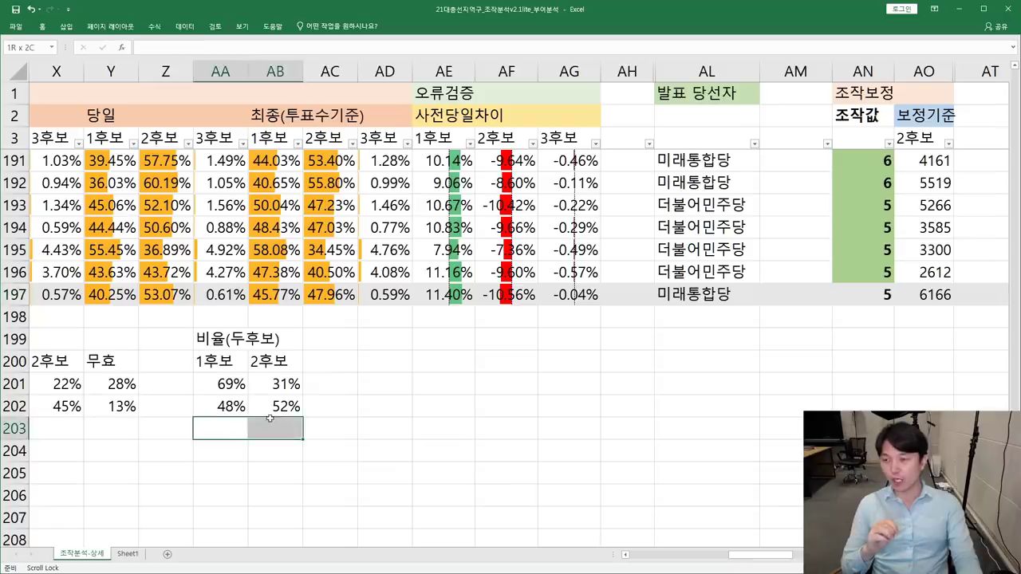
Compare row 197's two sets of 최종(투표수기준) rates under 당선자 변화, BY197:CA197 and CC197:CE197
click(240, 408)
drag(755, 563, 727, 561)
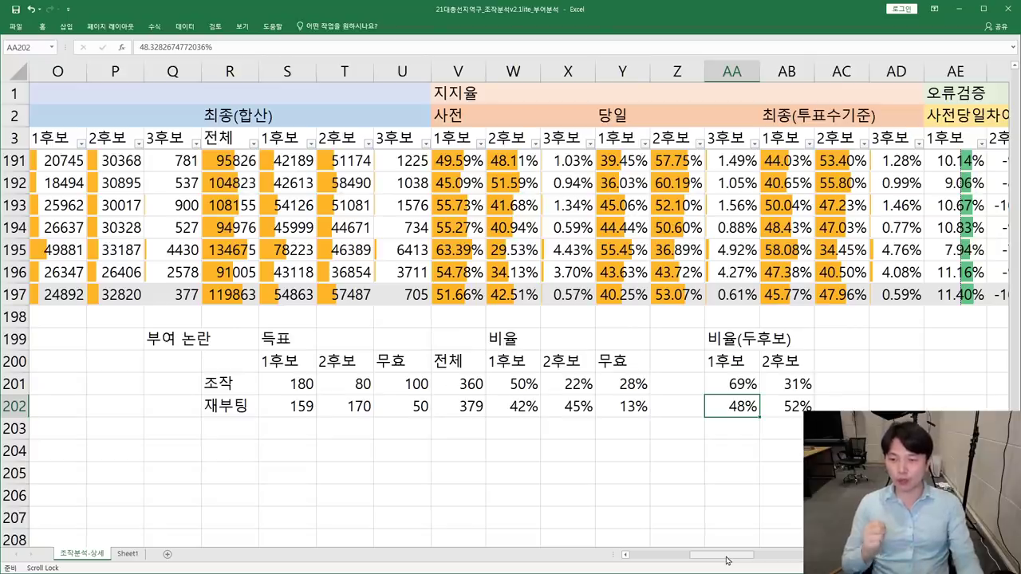
drag(727, 560, 803, 559)
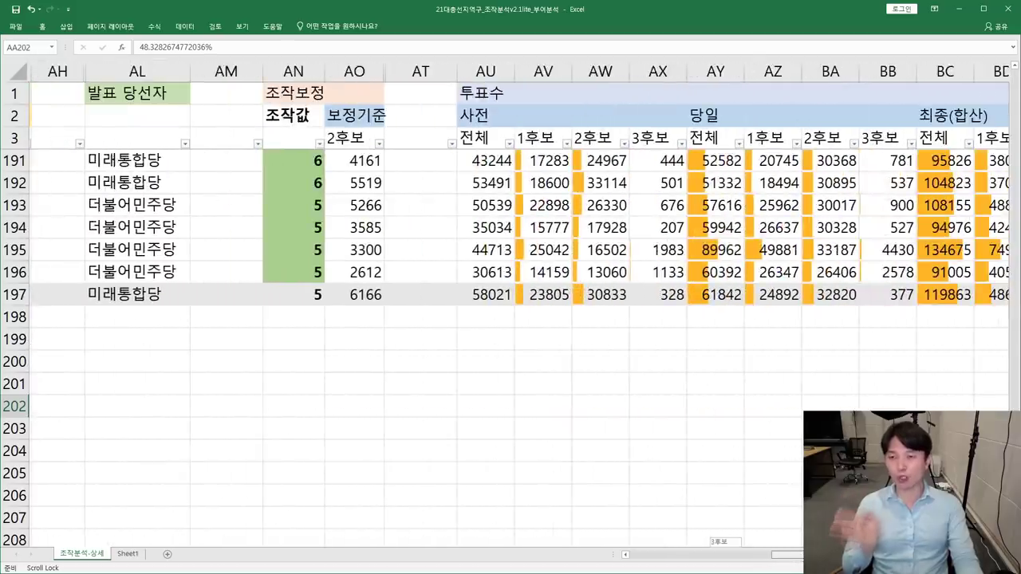
drag(802, 558, 839, 558)
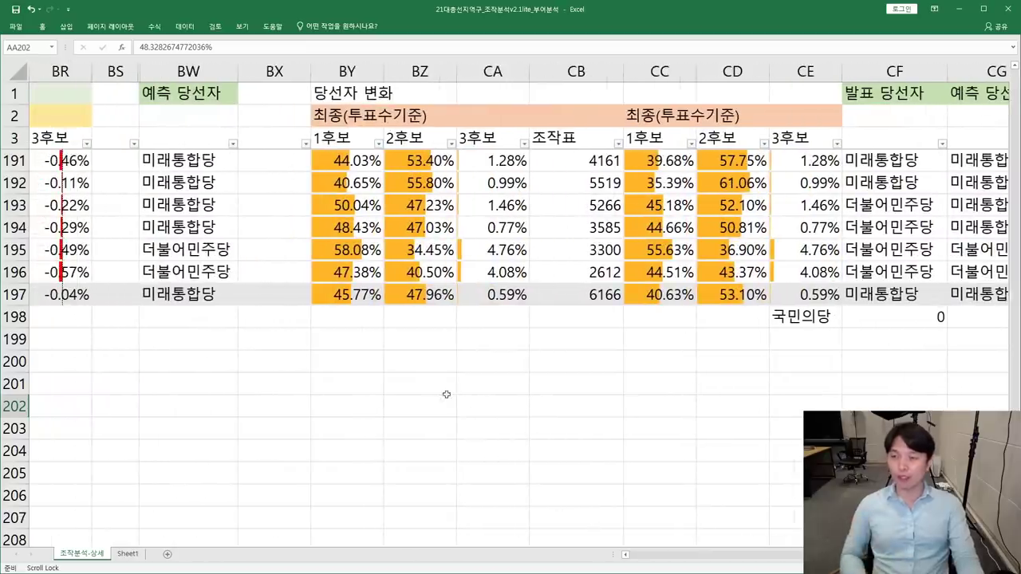
drag(346, 301, 494, 303)
click(515, 337)
drag(638, 295, 775, 295)
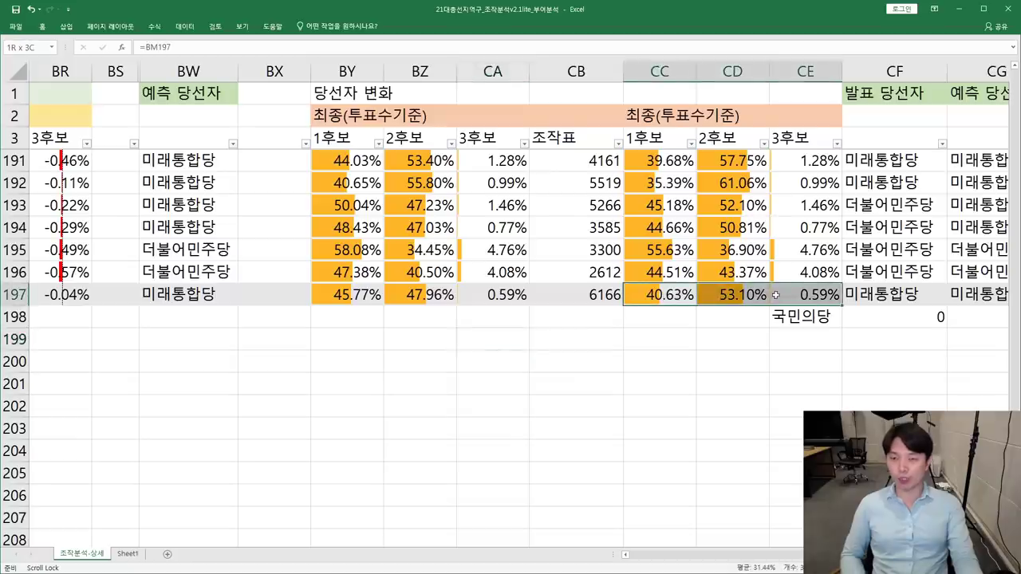
Examine the 1후보 and 2후보 rates in CC197:CD197 of the second 최종(투표수기준) group
click(738, 300)
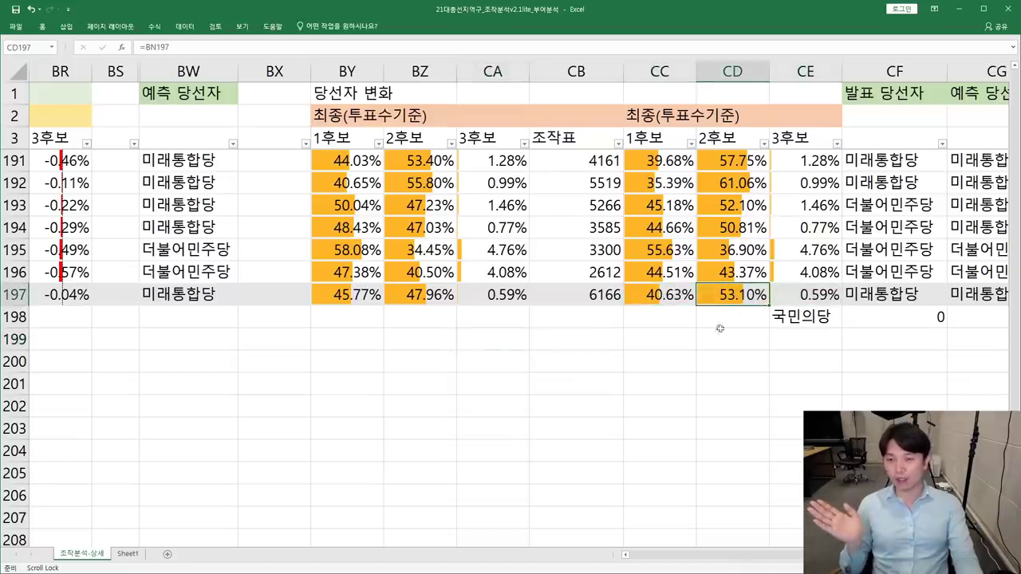
click(729, 317)
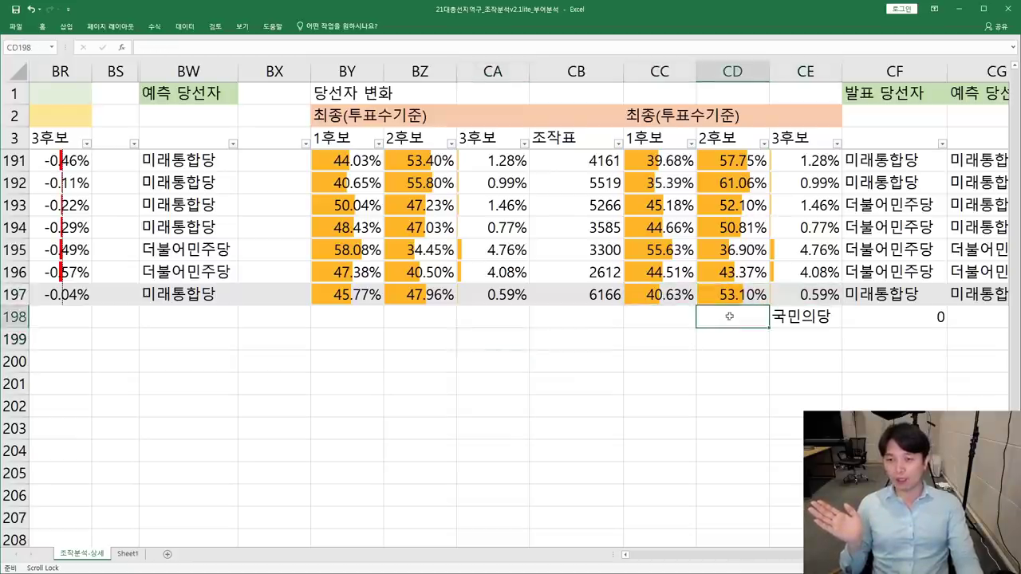
click(650, 294)
click(727, 296)
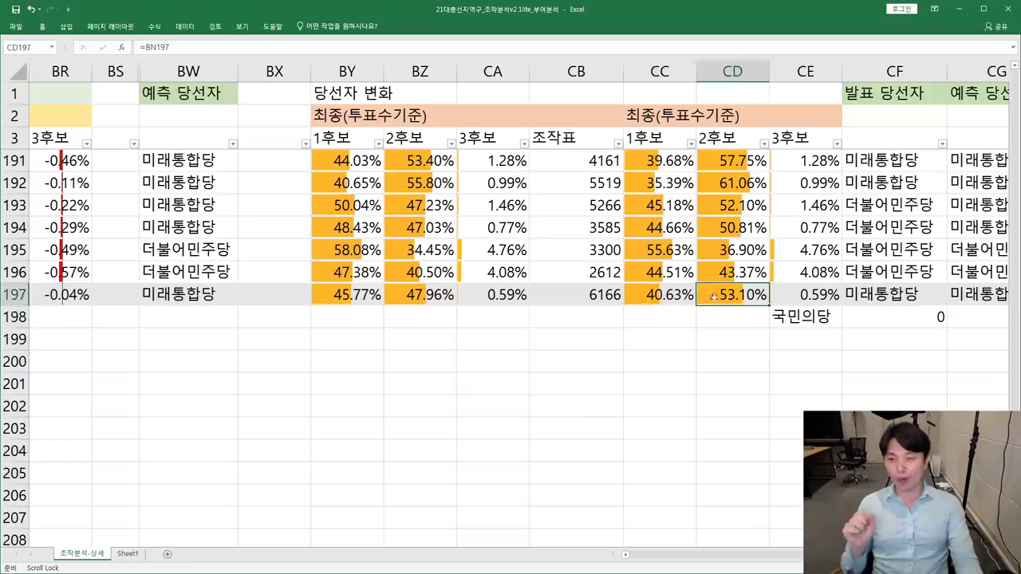
drag(685, 297, 727, 296)
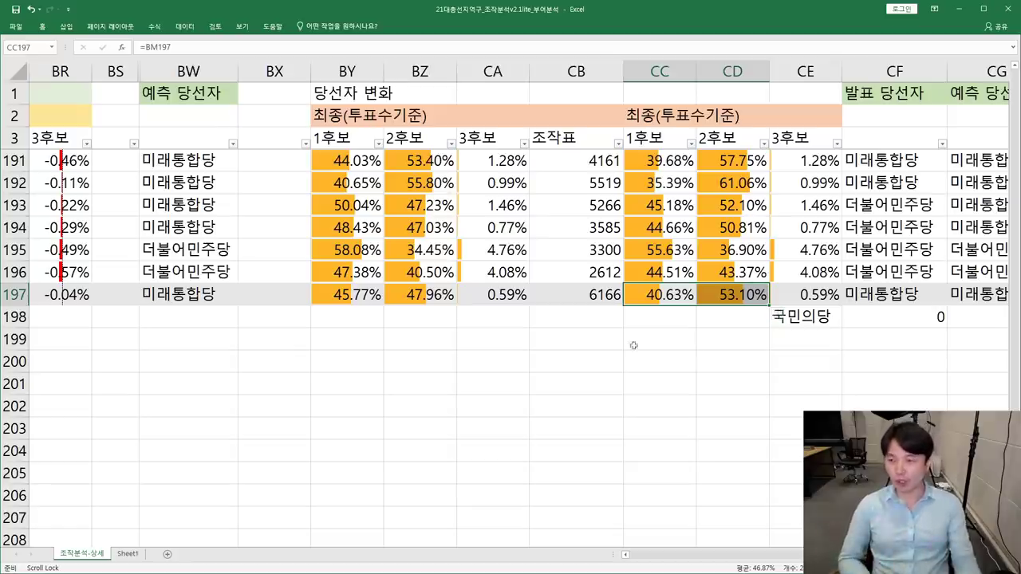
Examine the 1후보, 2후보 and 3후보 rates in BY197:CA197 of the first 최종(투표수기준) group
click(345, 299)
key(Right)
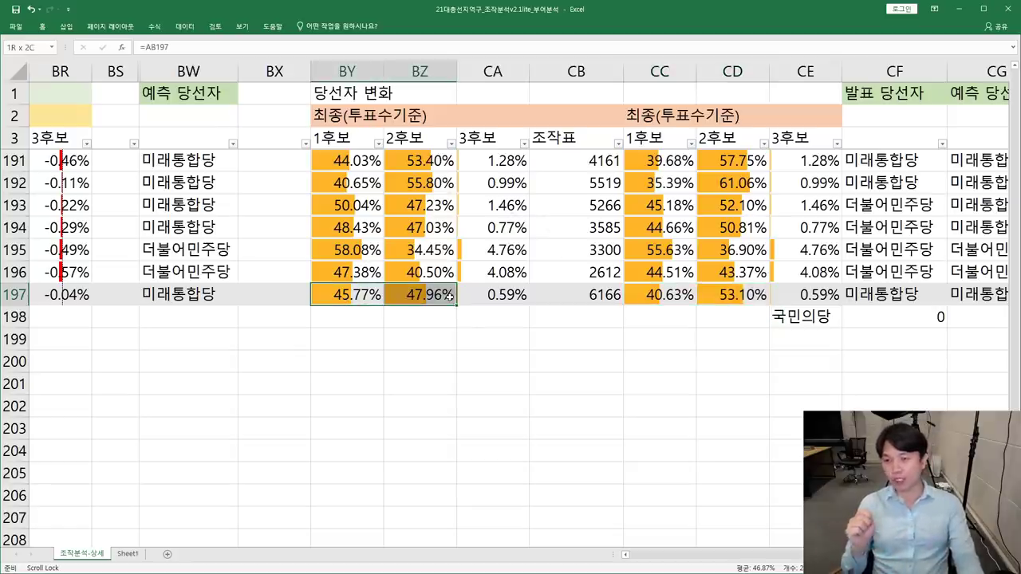
key(Right)
drag(349, 299, 483, 297)
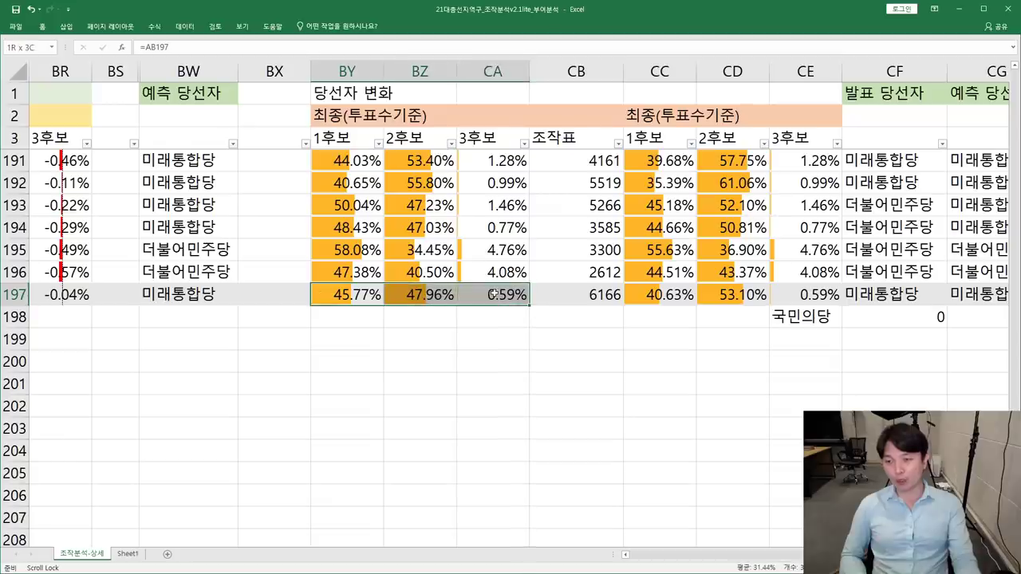
drag(369, 303, 415, 294)
click(412, 314)
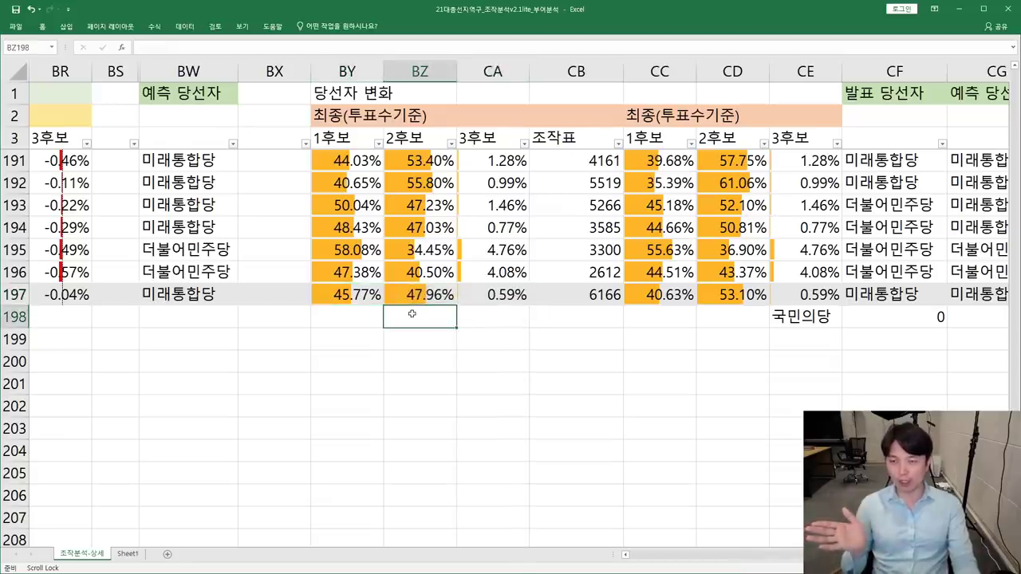
Compare the two main candidates' rates in CC197:CD197 with their rates in BY197:BZ197
drag(742, 297, 666, 294)
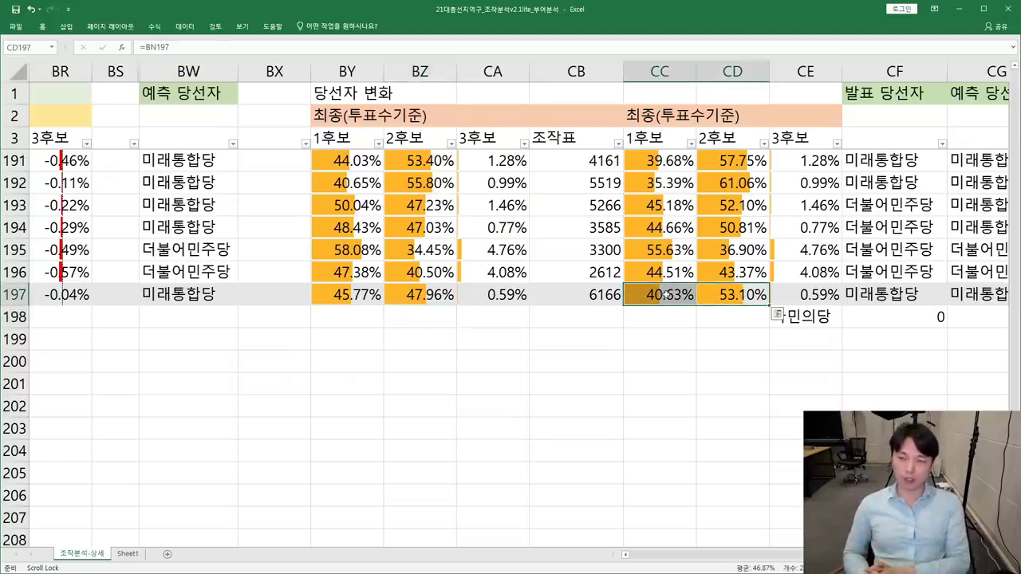
drag(730, 297, 668, 300)
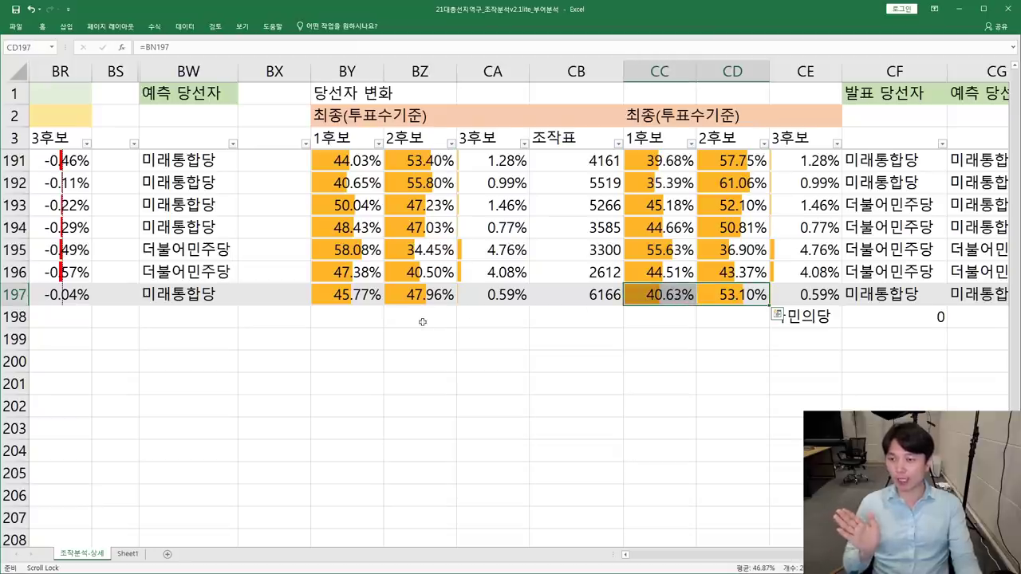
drag(359, 301, 419, 297)
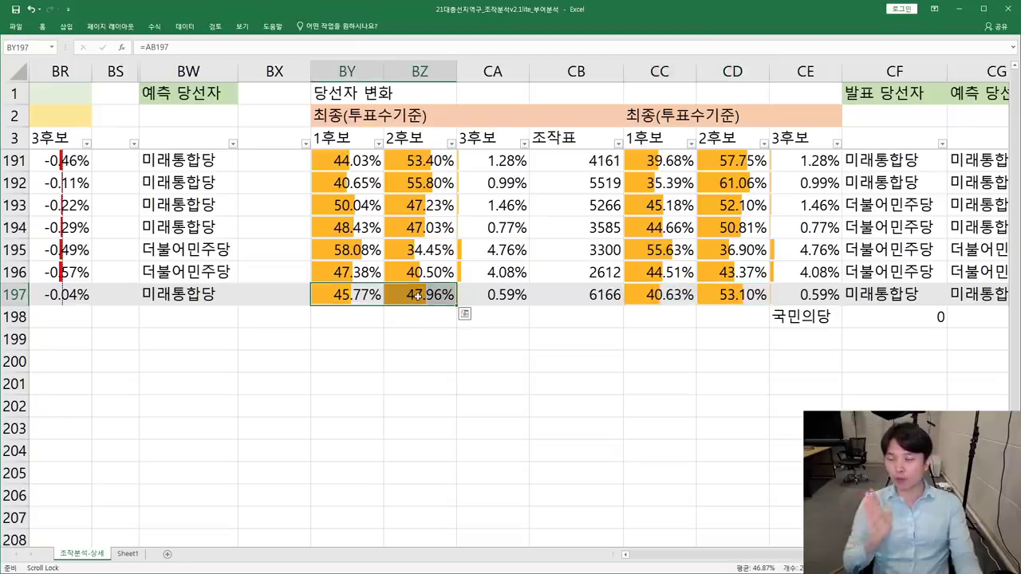
click(360, 295)
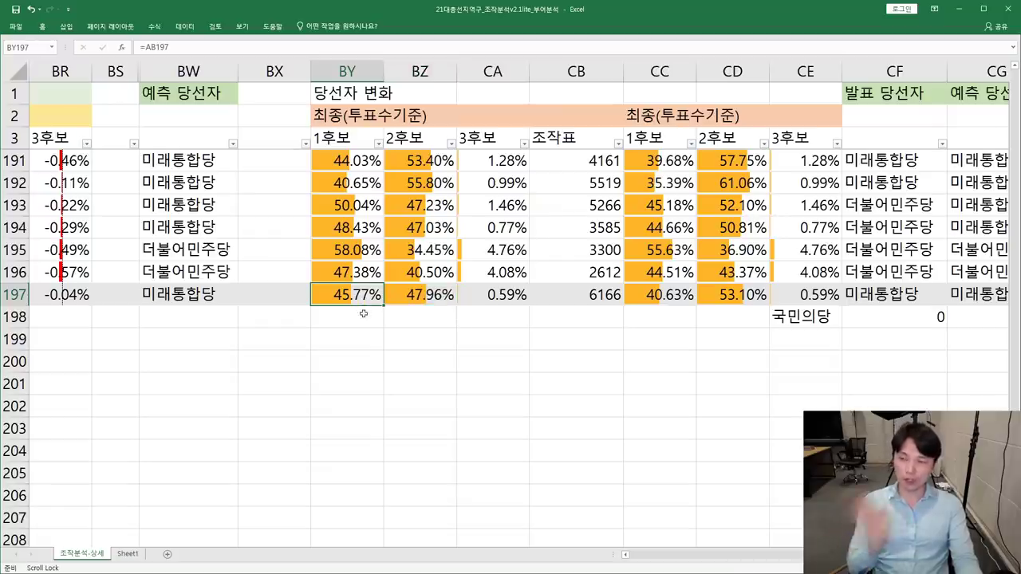
drag(354, 297, 413, 297)
click(348, 299)
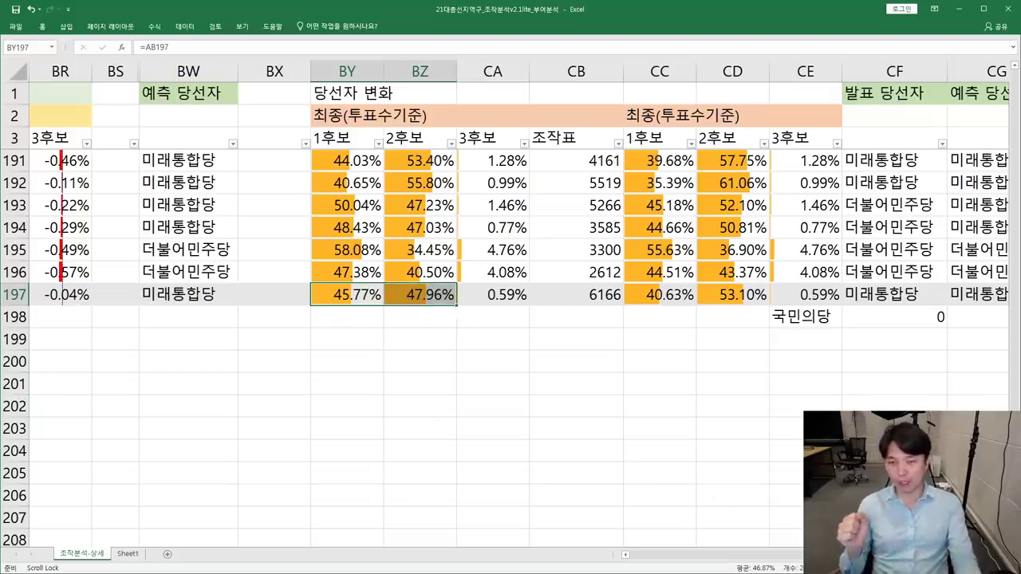
Switch to the PowerPoint presentation and read slide 23 on 표얹기, 표갈기, 표빼돌리기 and 표줄이기
scroll(510, 239, left, 10)
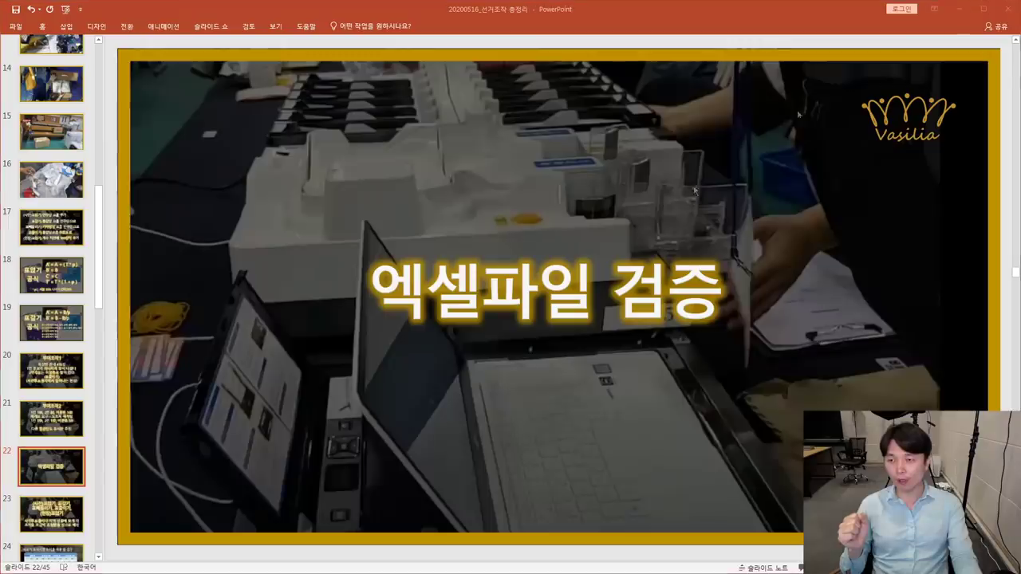
click(58, 513)
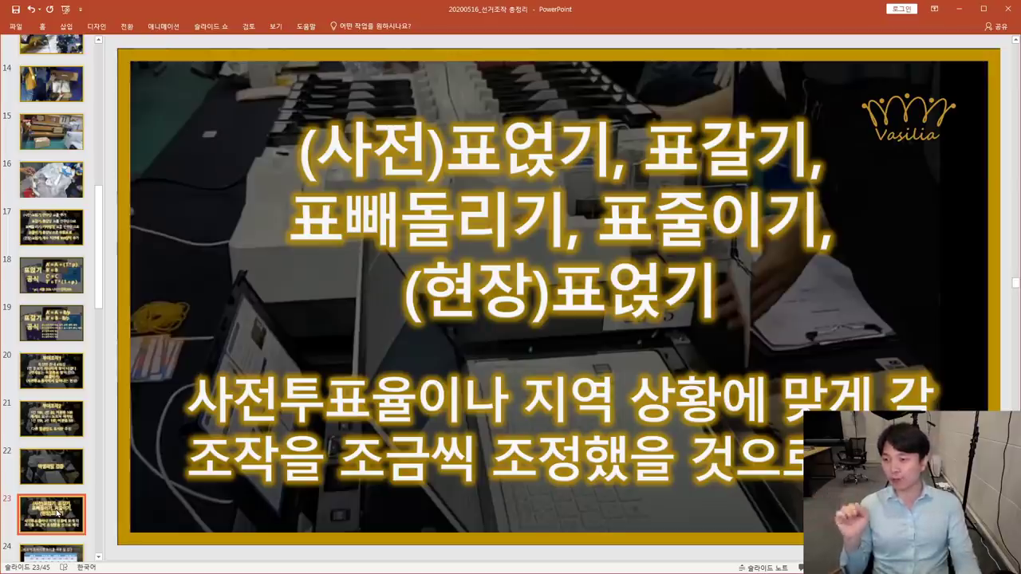
Show slide 24, 개표기 조작시연 수치를 적용 할 경우, and highlight the table row for 조작값 3
scroll(58, 514, down, 2)
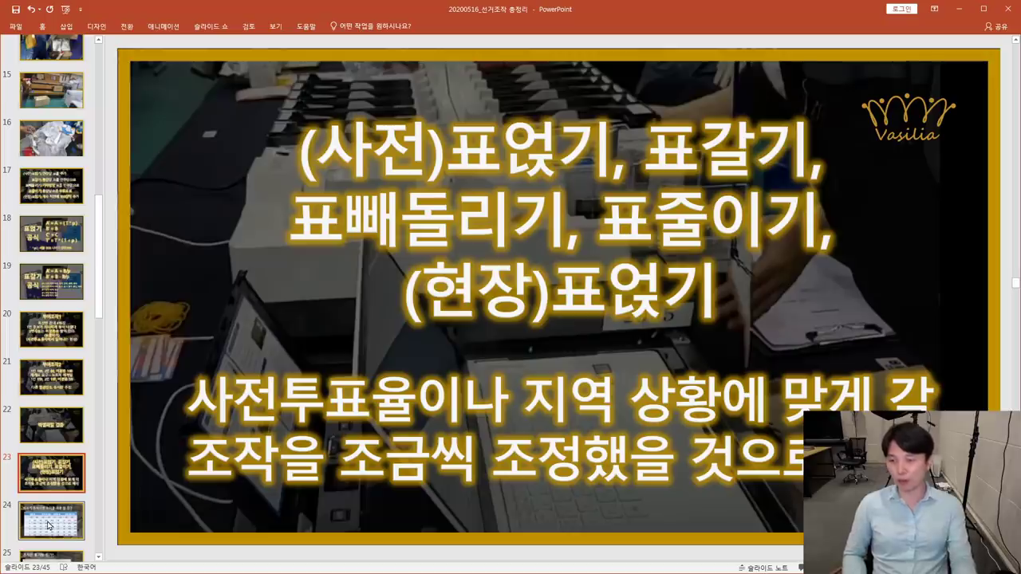
scroll(55, 486, down, 1)
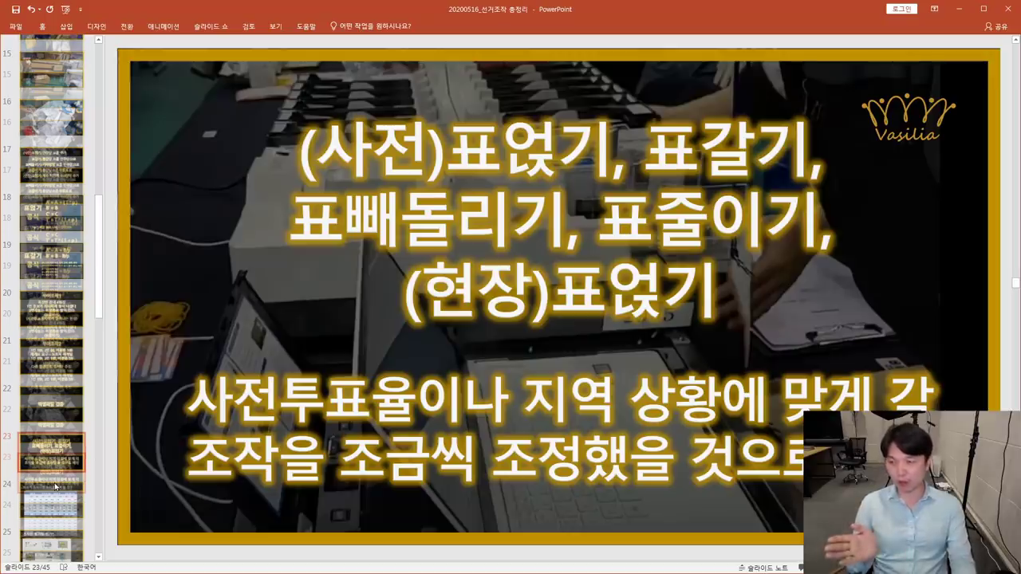
click(50, 499)
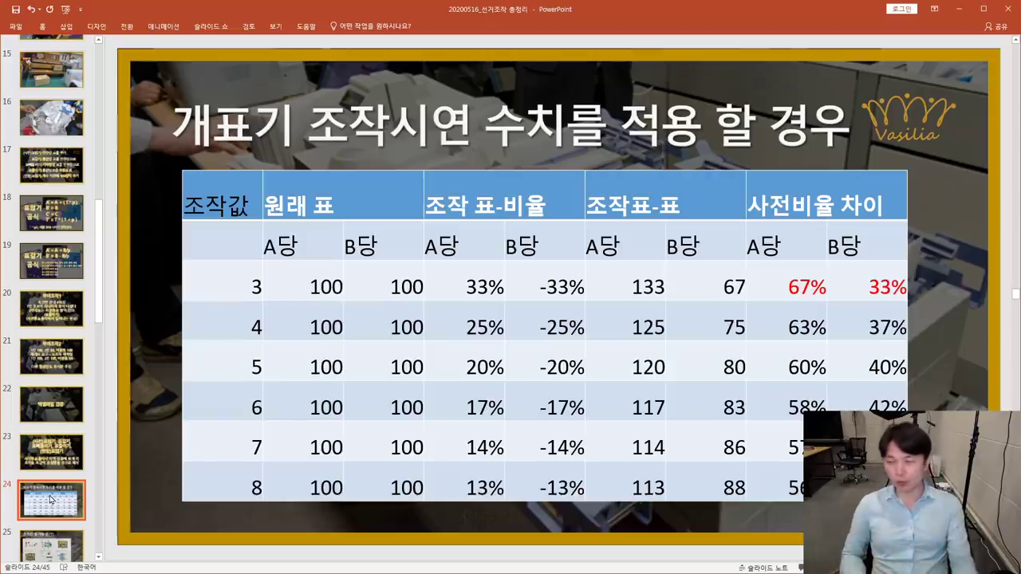
click(269, 303)
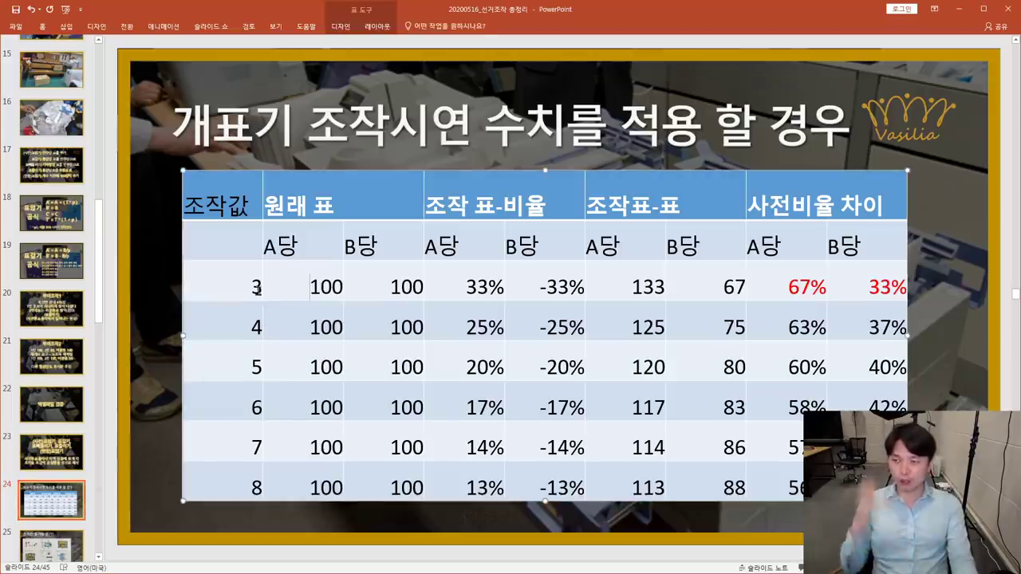
drag(255, 287, 836, 283)
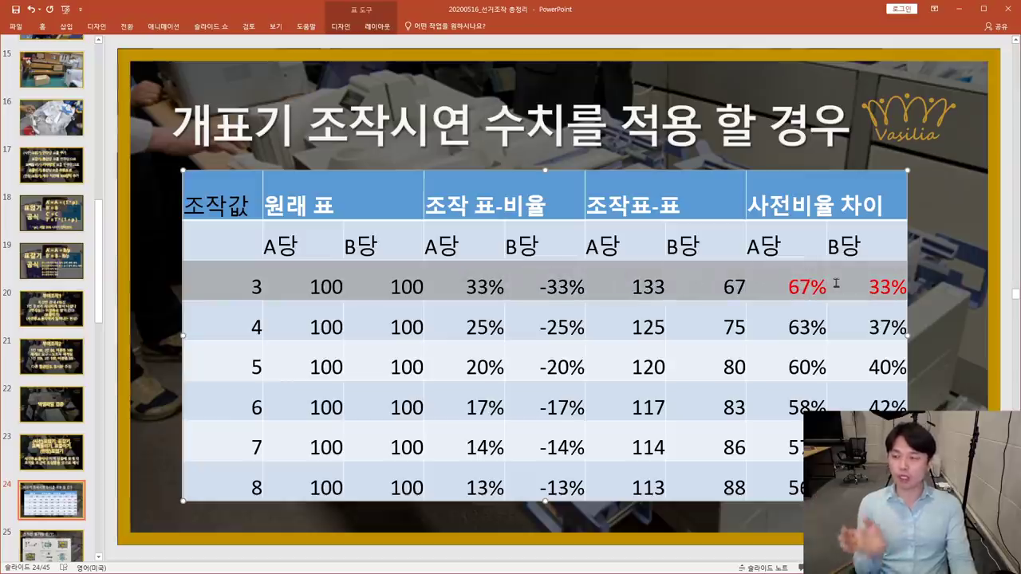